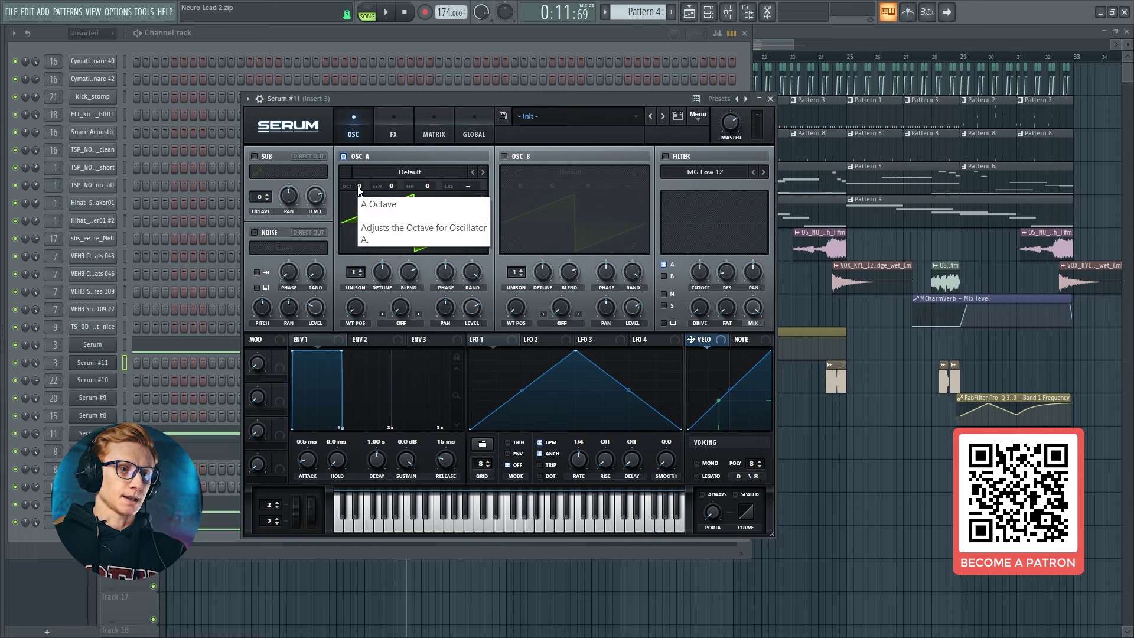
Set oscillator A to octave -2, then enable oscillator B at octave -1 and +7 semitones.
{"action": "left_click_drag", "start_coordinate": [359, 188], "coordinate": [360, 215]}
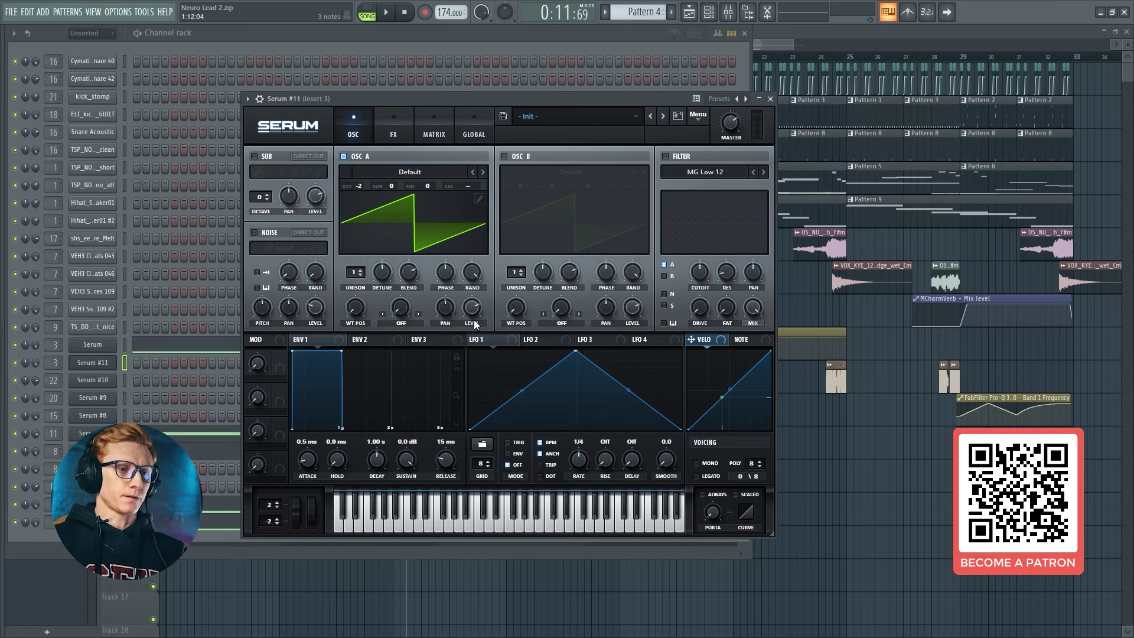
{"action": "key", "text": "x"}
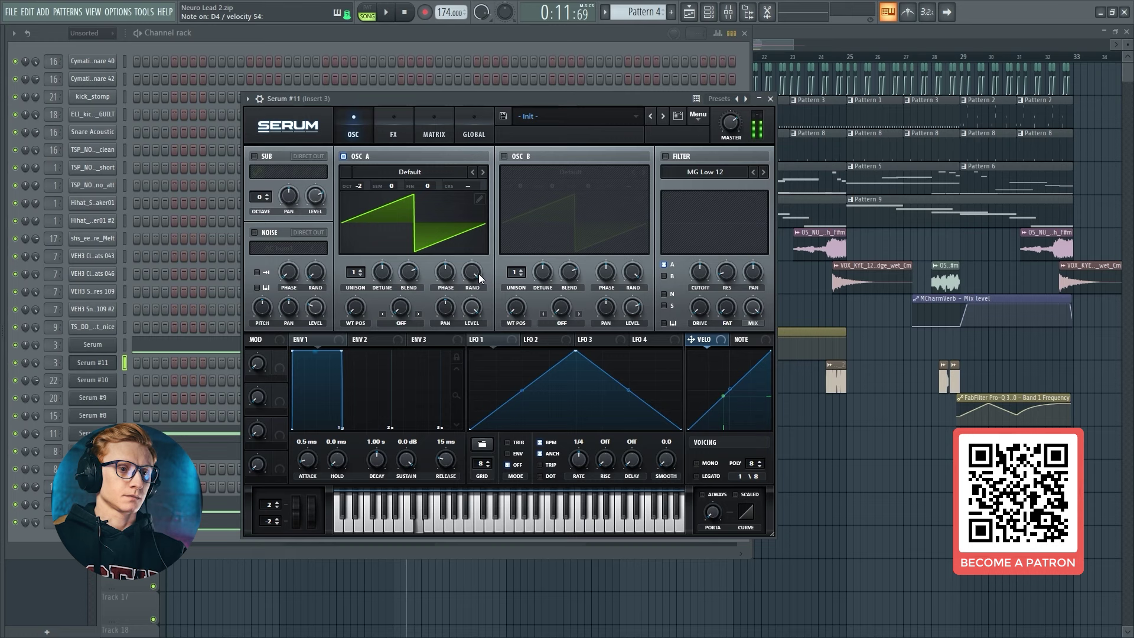
{"action": "left_click", "coordinate": [505, 156]}
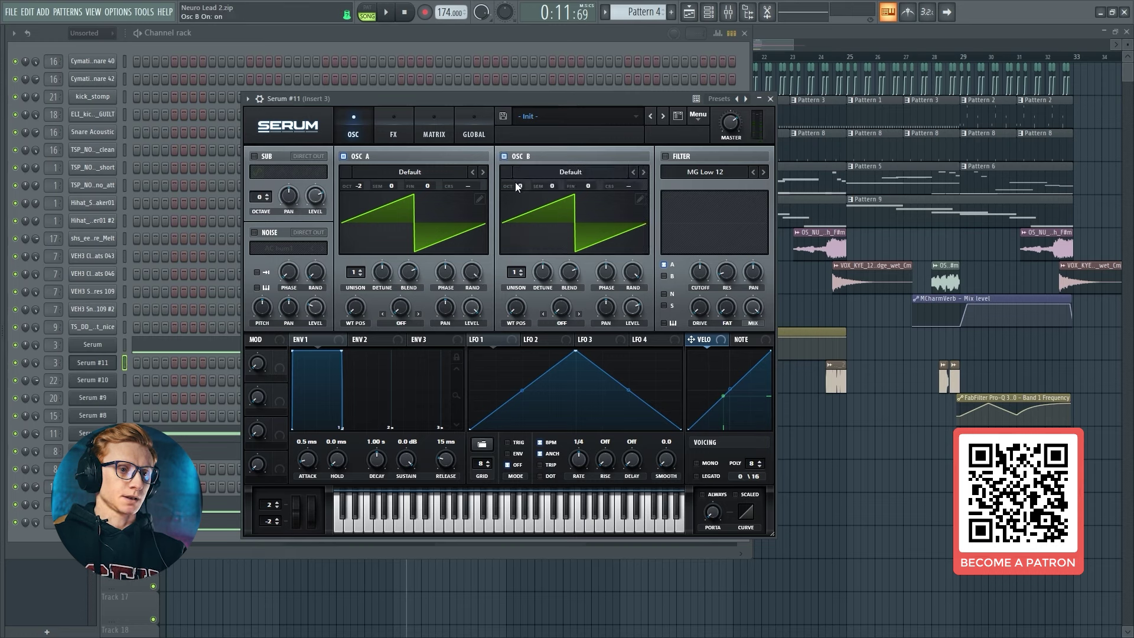
{"action": "mouse_move", "coordinate": [519, 187]}
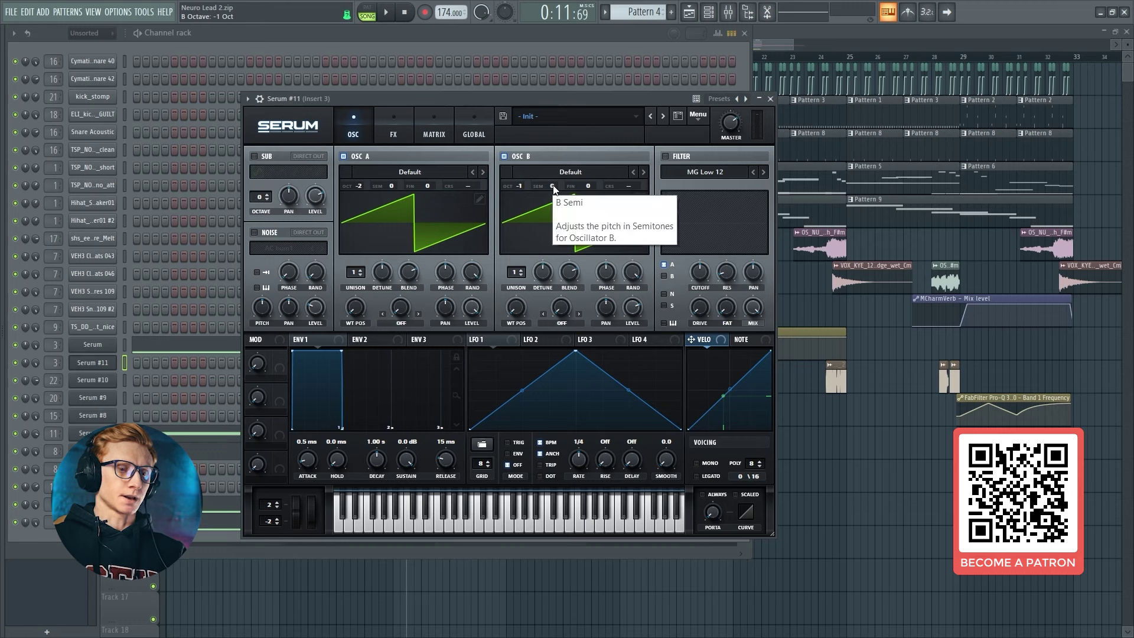
{"action": "mouse_move", "coordinate": [555, 182]}
{"action": "left_click_drag", "start_coordinate": [555, 182], "coordinate": [563, 151]}
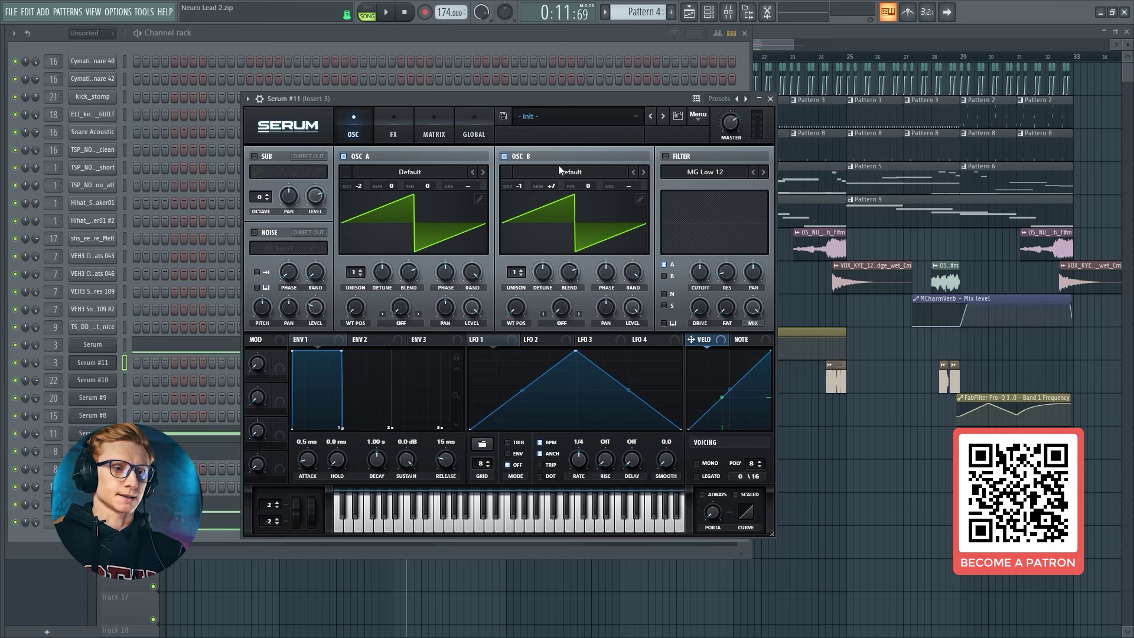
Enable the noise oscillator with AC hum1 and raise its level.
{"action": "left_click", "coordinate": [254, 232]}
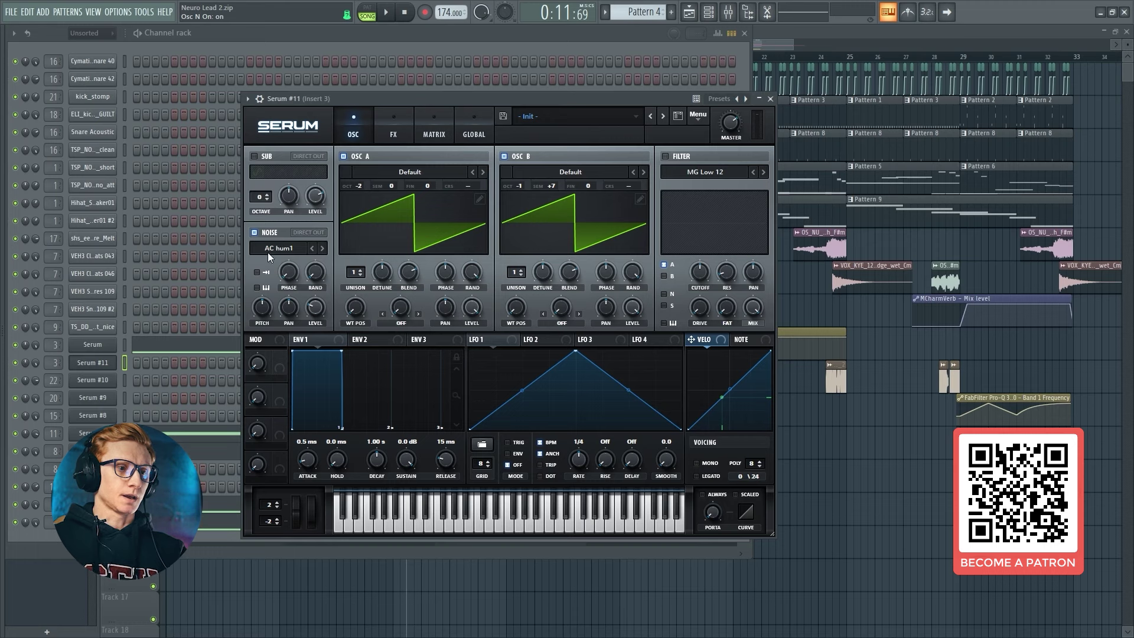
{"action": "left_click_drag", "start_coordinate": [324, 310], "coordinate": [347, 211]}
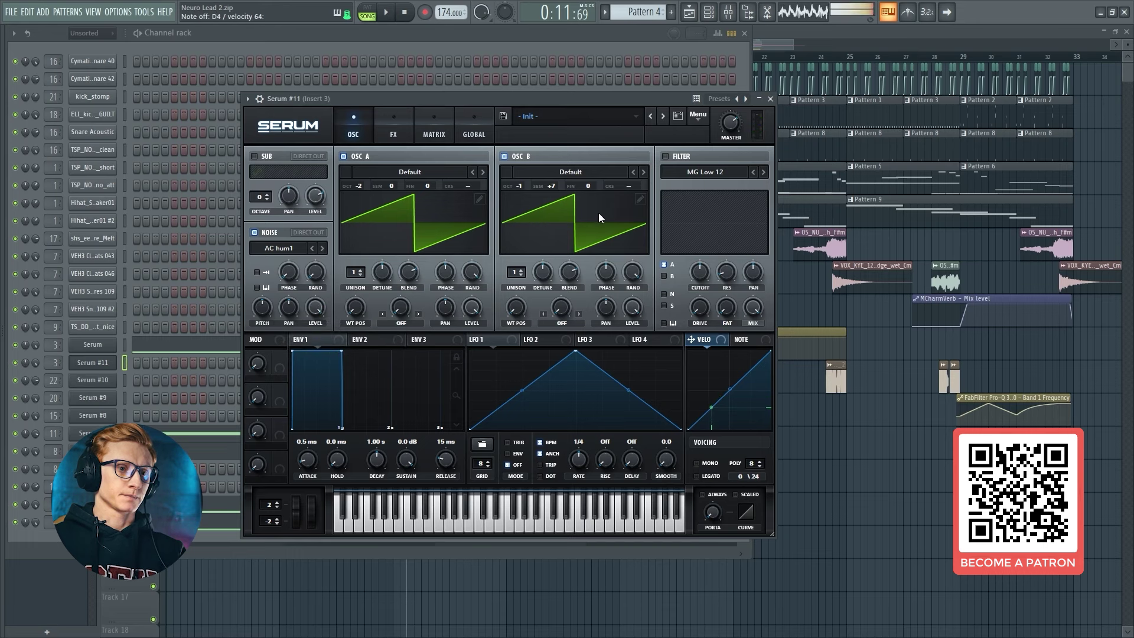
Enable the filter with the Flg - flanger type and route oscillators A, B and noise through it.
{"action": "left_click", "coordinate": [666, 156]}
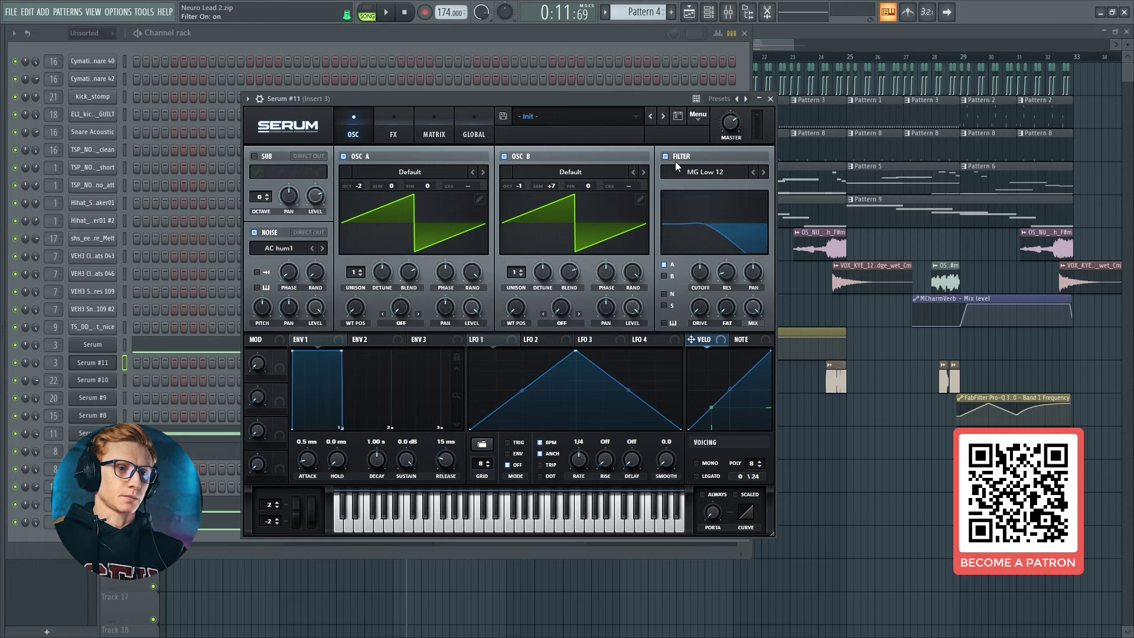
{"action": "left_click", "coordinate": [725, 179]}
{"action": "mouse_move", "coordinate": [714, 217]}
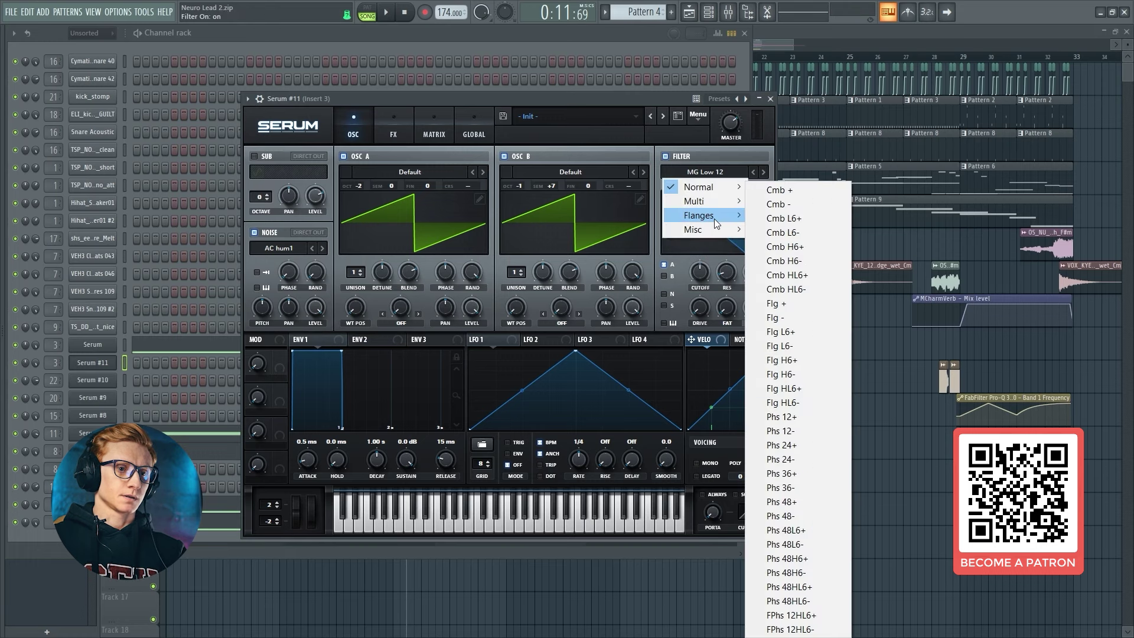
{"action": "left_click", "coordinate": [787, 317]}
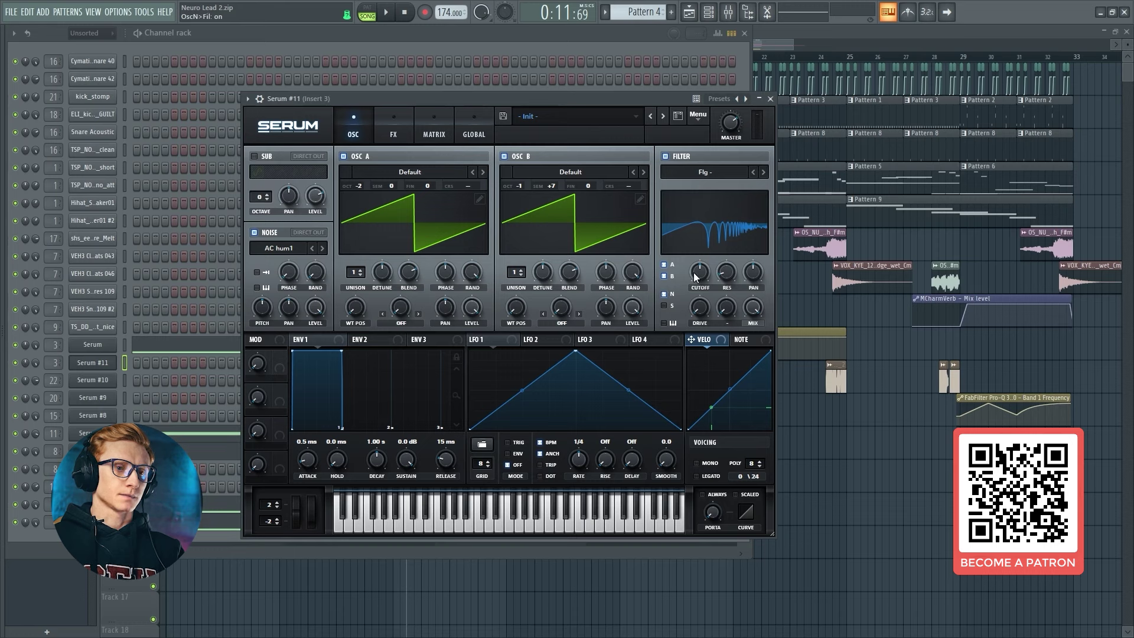
Lower the filter cutoff to about 47 Hz and raise the filter's resonance and drive.
{"action": "mouse_move", "coordinate": [694, 273]}
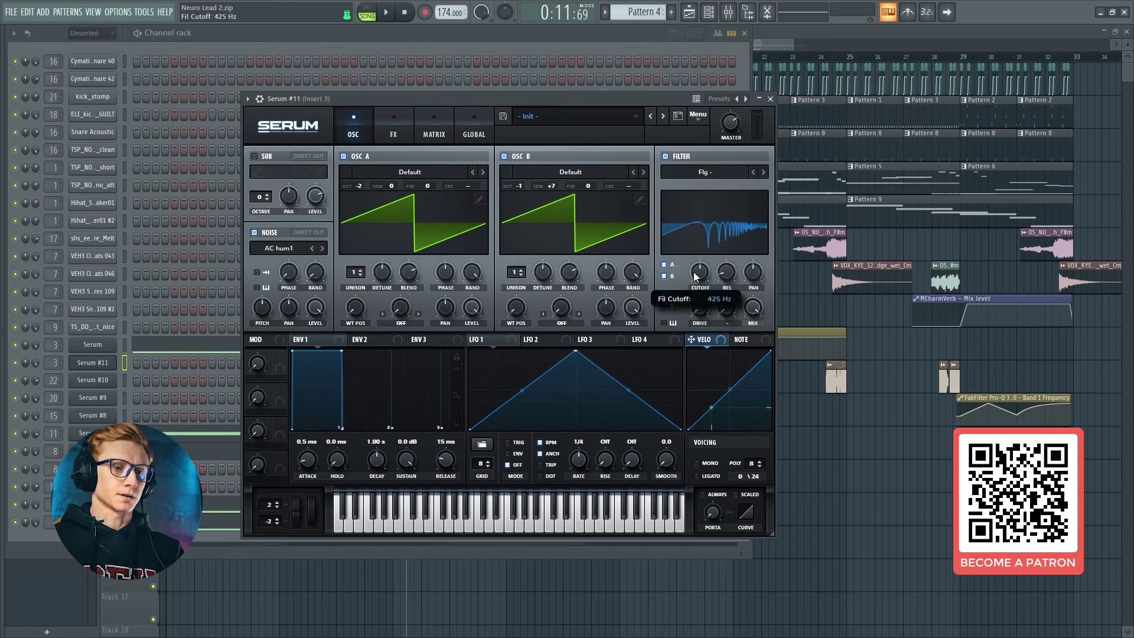
{"action": "left_click_drag", "start_coordinate": [694, 274], "coordinate": [695, 308]}
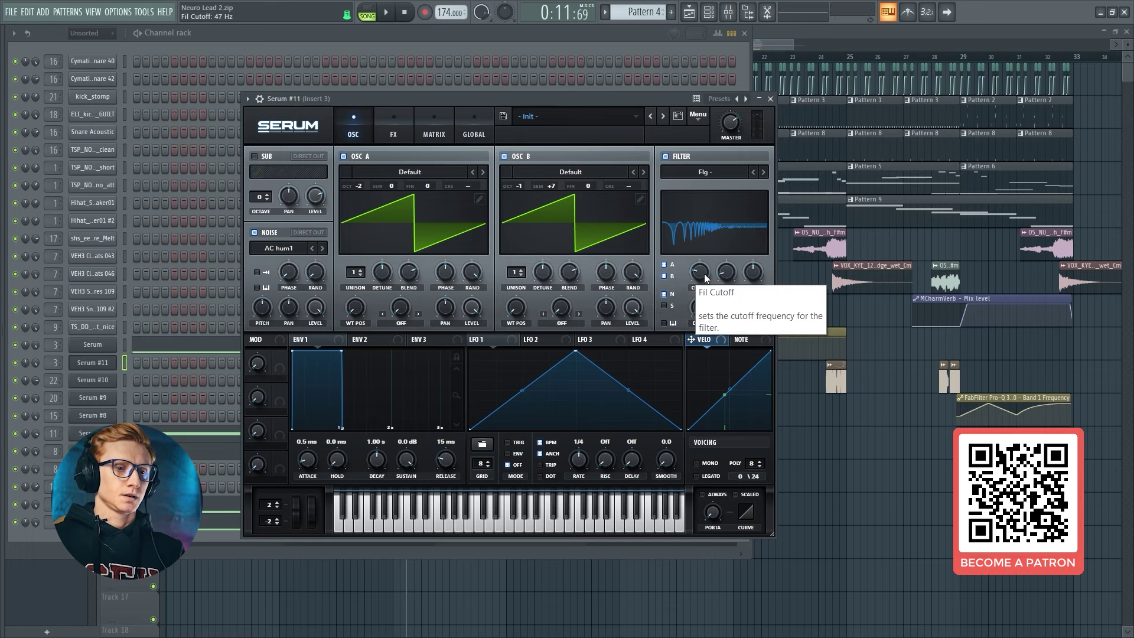
{"action": "left_click", "coordinate": [725, 282]}
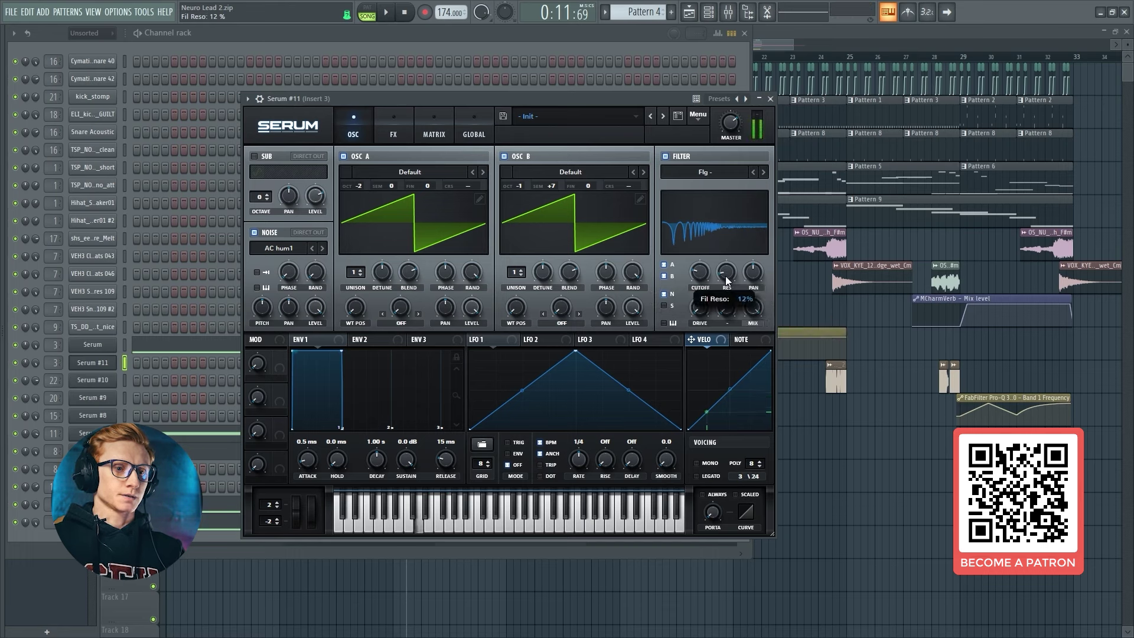
{"action": "left_click_drag", "start_coordinate": [726, 278], "coordinate": [732, 245]}
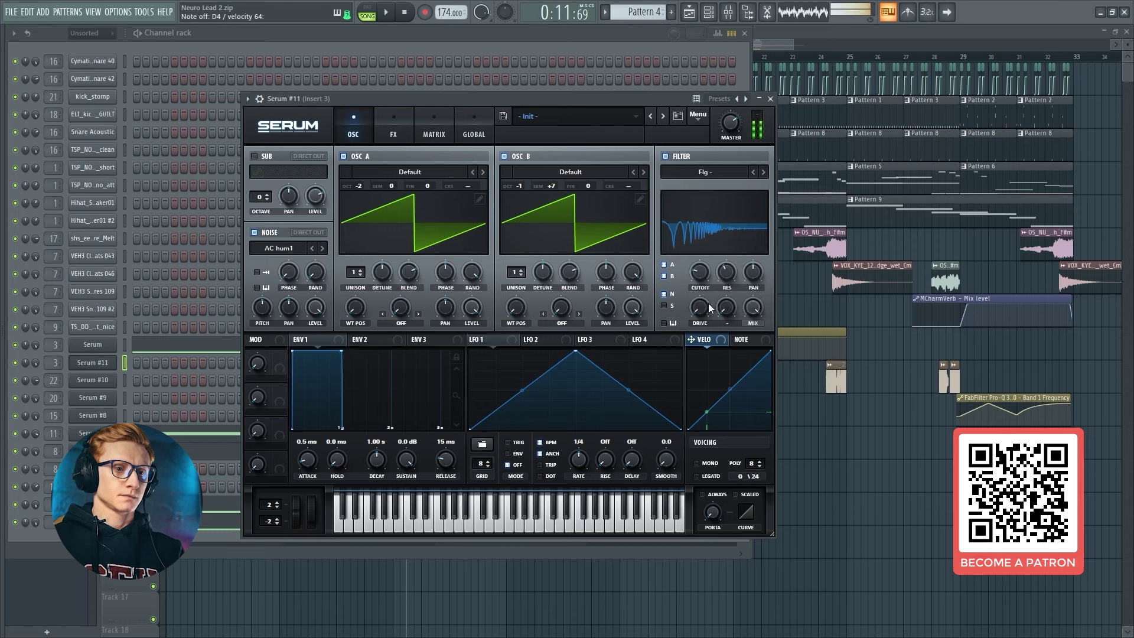
{"action": "mouse_move", "coordinate": [699, 306]}
{"action": "left_click_drag", "start_coordinate": [700, 309], "coordinate": [709, 264]}
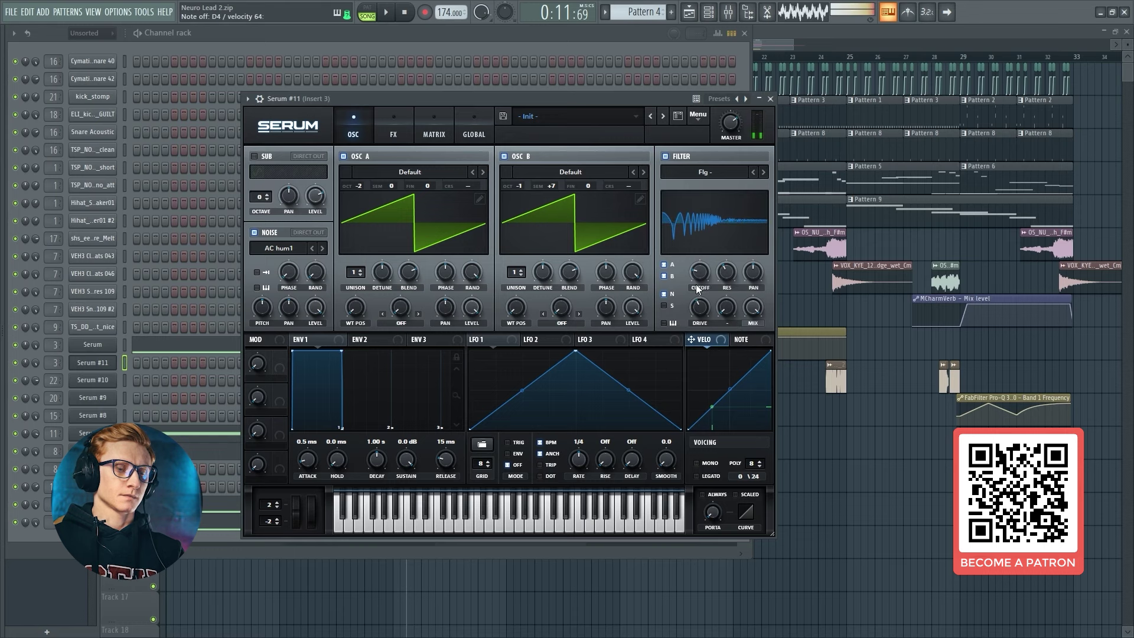
Shape LFO 1 as a rising ramp in Trig mode at 2 bar and modulate the filter cutoff with it by a reduced amount.
{"action": "left_click", "coordinate": [488, 338]}
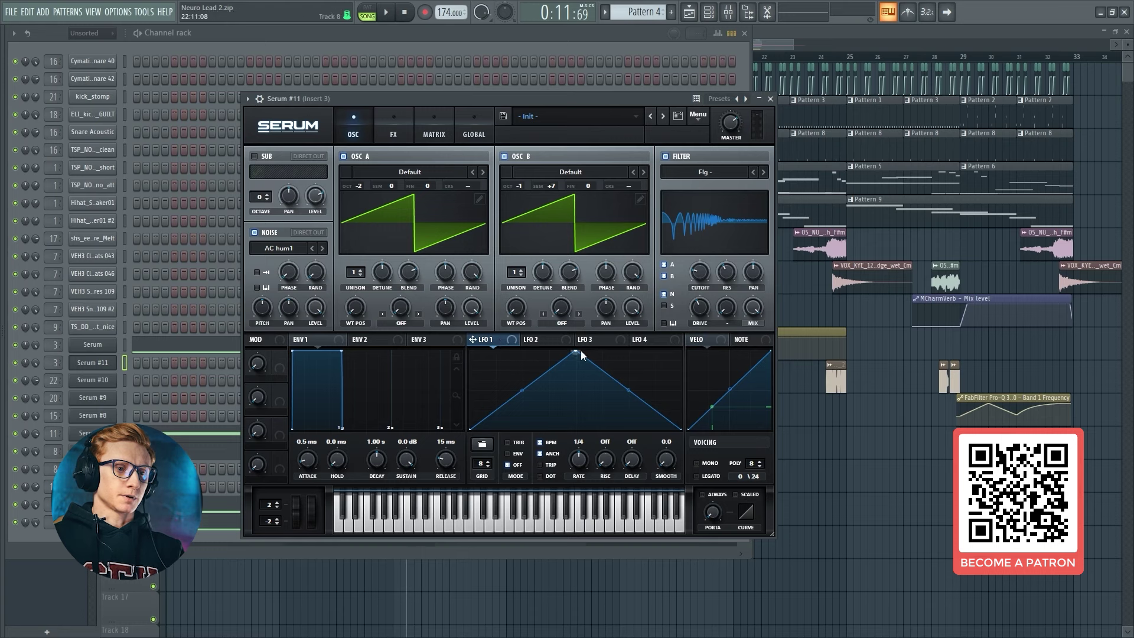
{"action": "left_click_drag", "start_coordinate": [576, 352], "coordinate": [739, 317]}
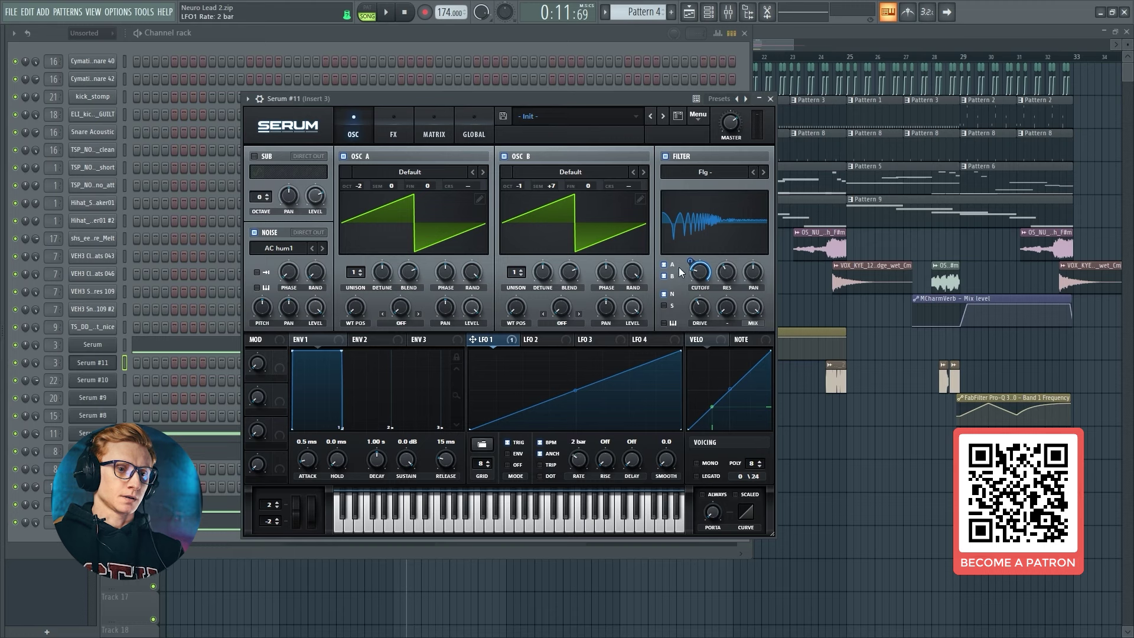
{"action": "left_click_drag", "start_coordinate": [690, 264], "coordinate": [693, 320]}
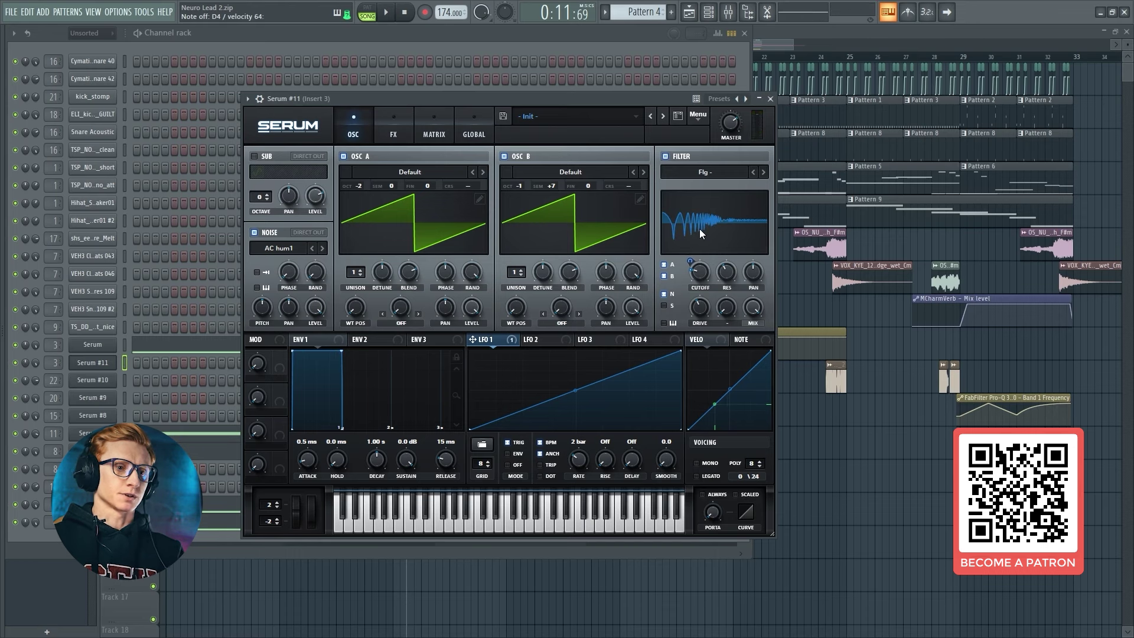
Enable the Distortion effect in Tube mode and raise its drive.
{"action": "left_click", "coordinate": [391, 124]}
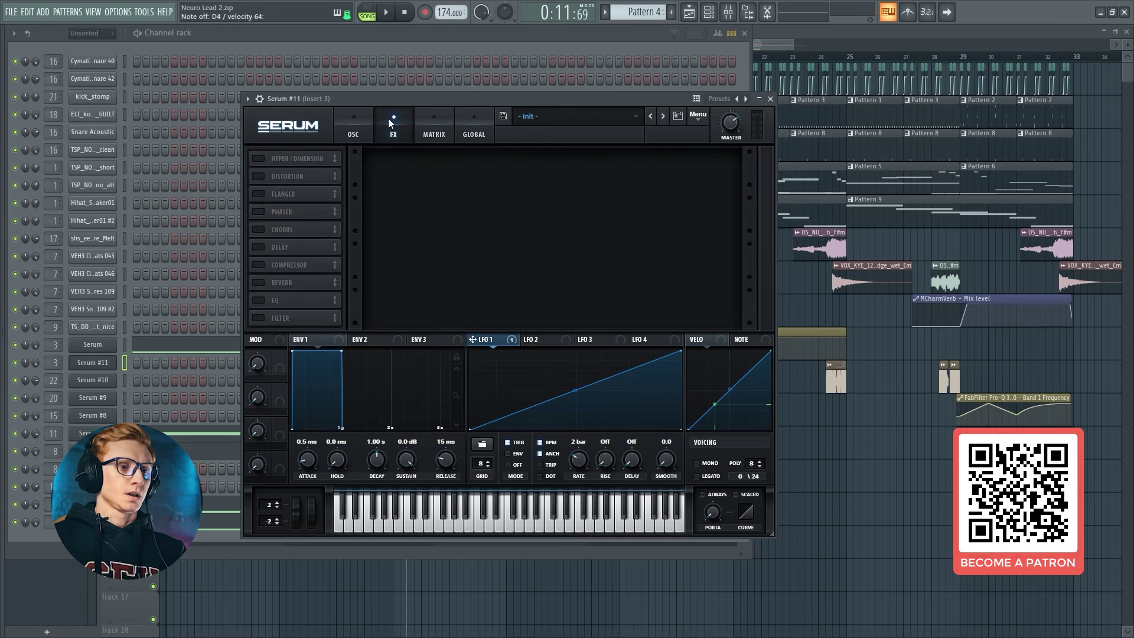
{"action": "left_click", "coordinate": [256, 175]}
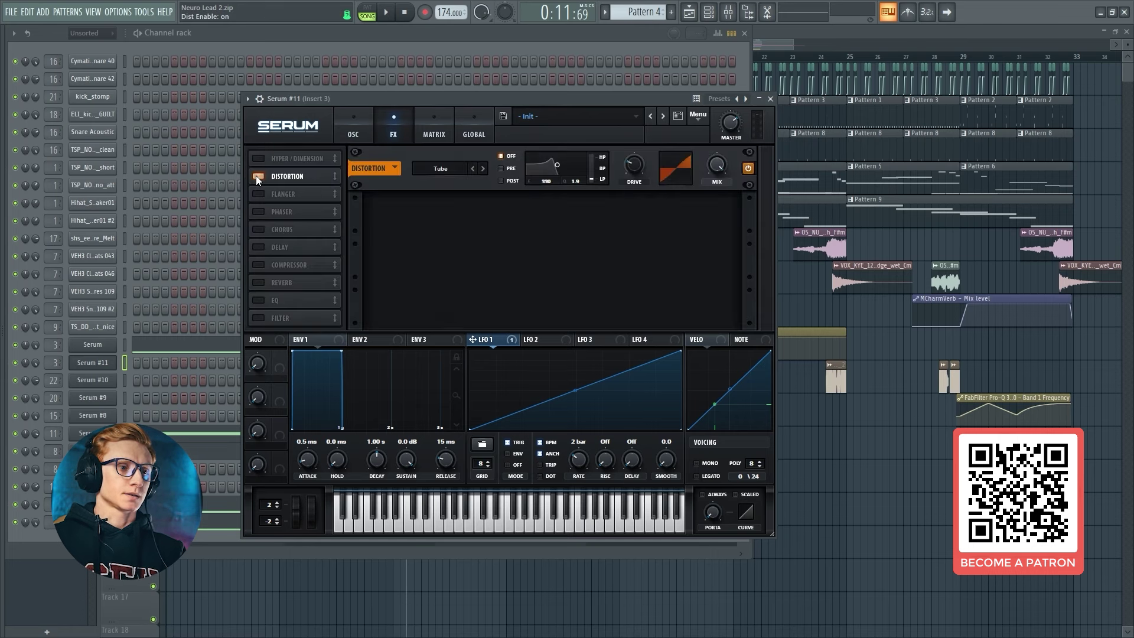
{"action": "left_click_drag", "start_coordinate": [633, 164], "coordinate": [644, 120]}
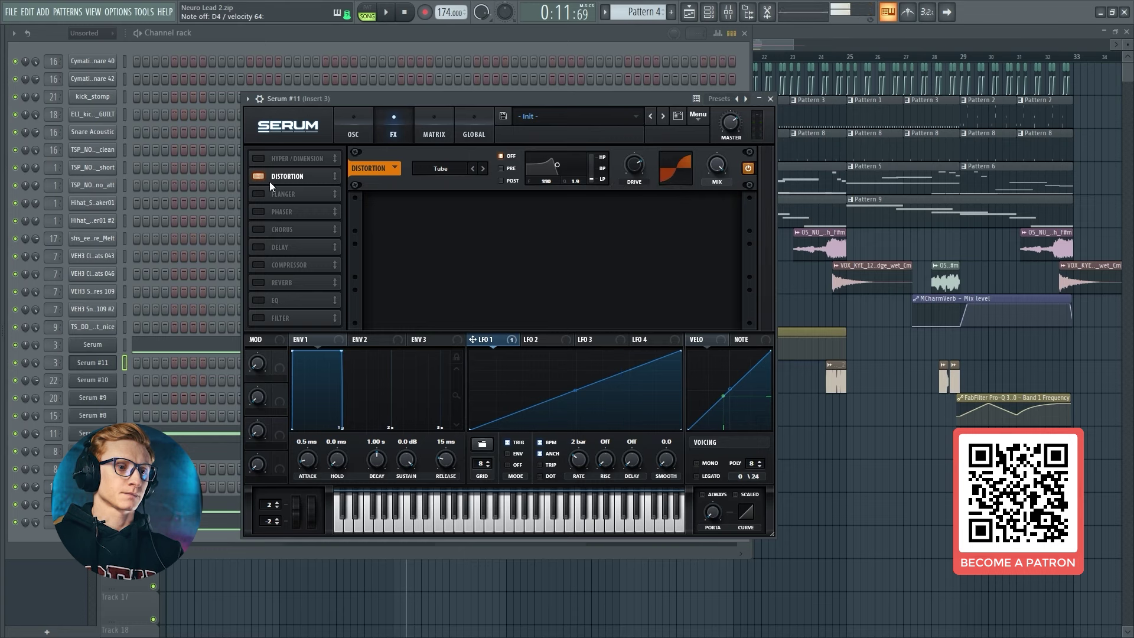
Enable the Flanger with its mix at about 54%, and the Phaser with a reduced mix.
{"action": "left_click", "coordinate": [258, 195]}
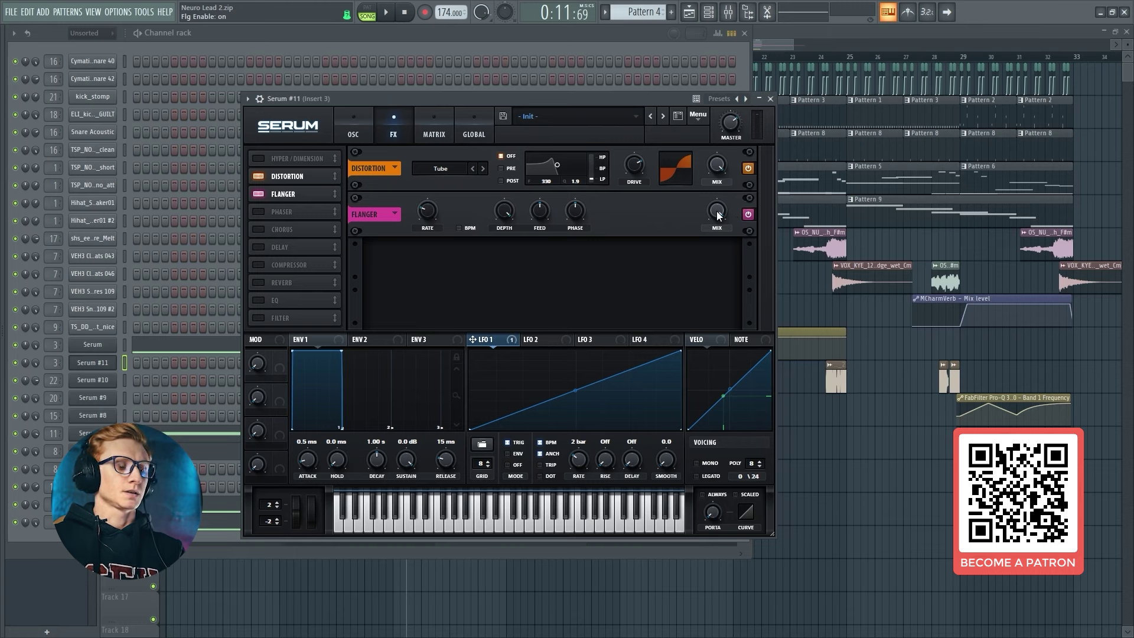
{"action": "mouse_move", "coordinate": [719, 219]}
{"action": "mouse_move", "coordinate": [720, 260]}
{"action": "left_mouse_down"}
{"action": "mouse_move", "coordinate": [718, 275]}
{"action": "mouse_move", "coordinate": [736, 216]}
{"action": "mouse_move", "coordinate": [726, 282]}
{"action": "left_mouse_up"}
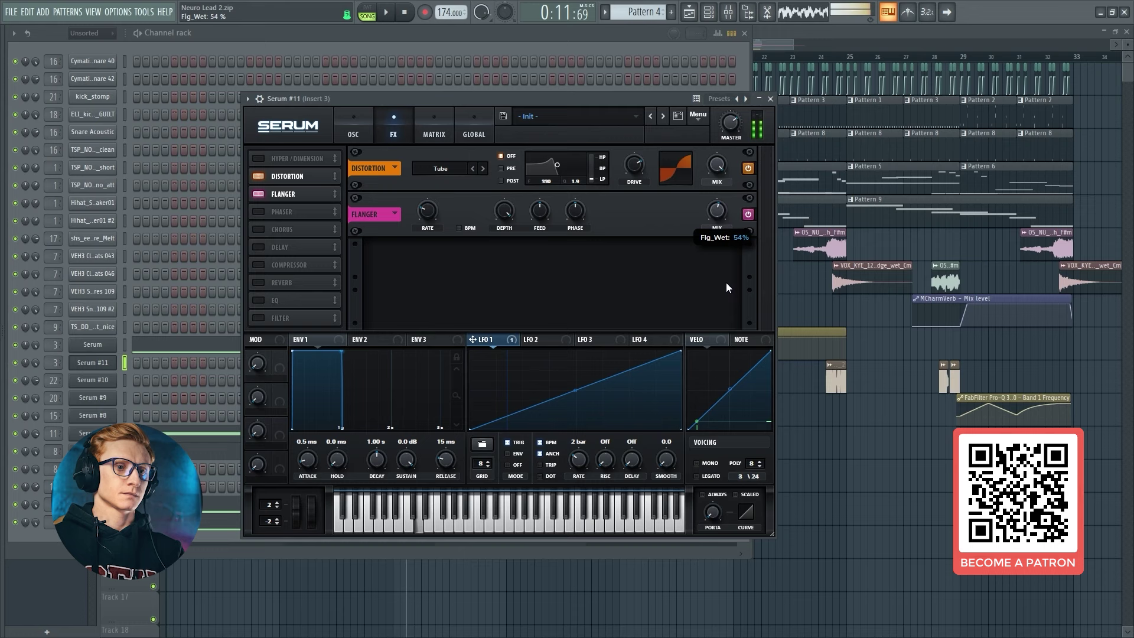
{"action": "left_click", "coordinate": [269, 213]}
{"action": "left_click_drag", "start_coordinate": [725, 266], "coordinate": [713, 341]}
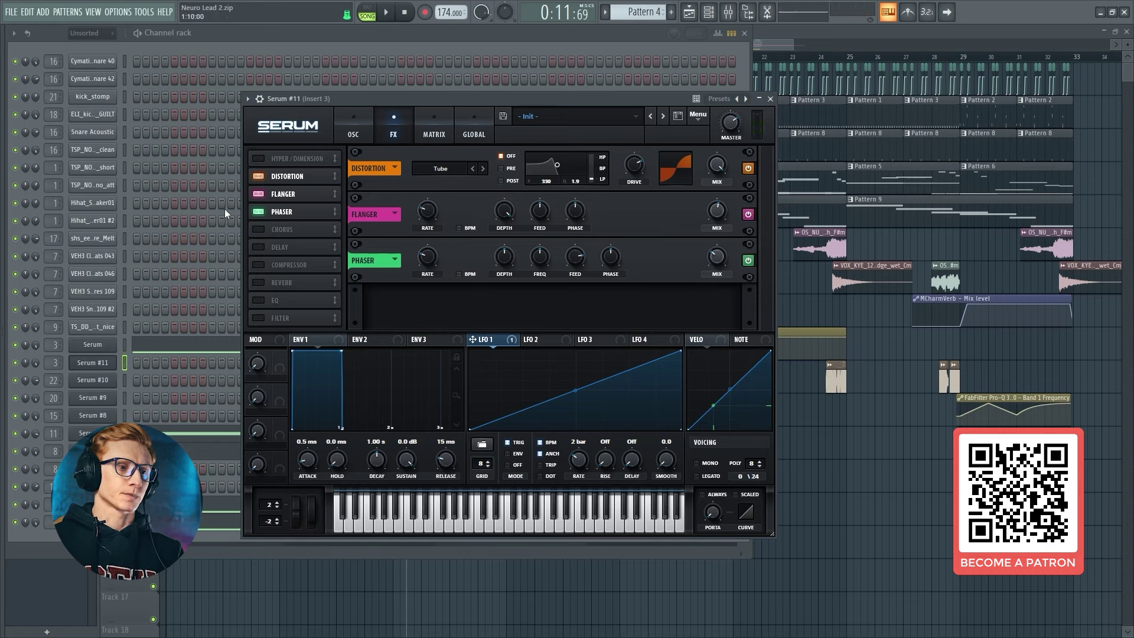
Enable the Compressor in multiband mode, raise its gain and lower the low band to about 24%.
{"action": "left_click", "coordinate": [260, 266]}
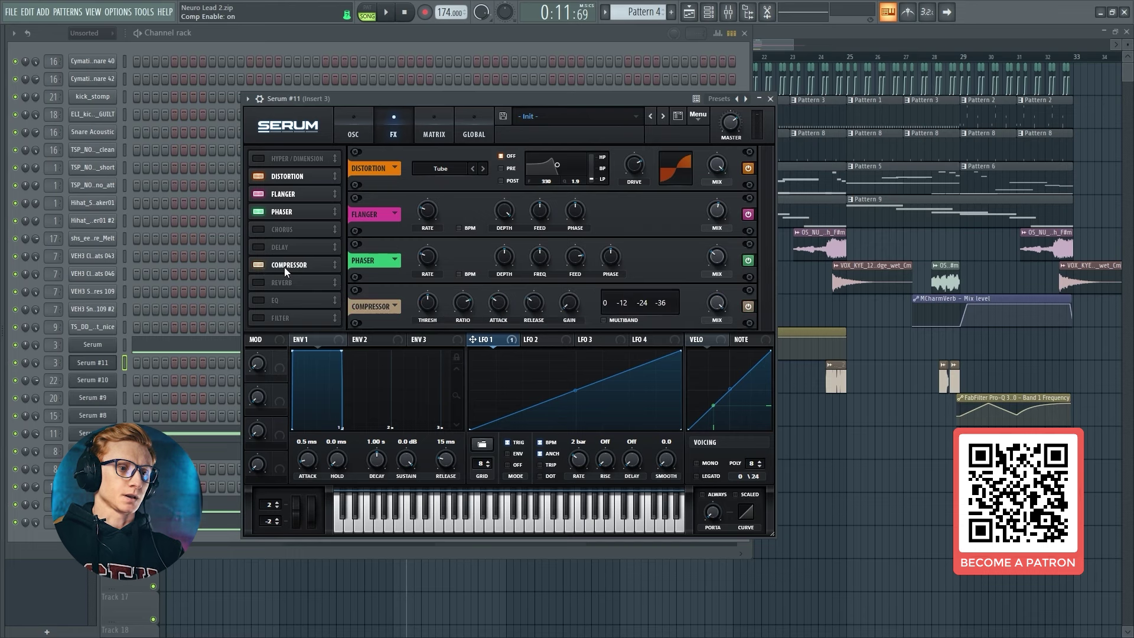
{"action": "left_click", "coordinate": [604, 318]}
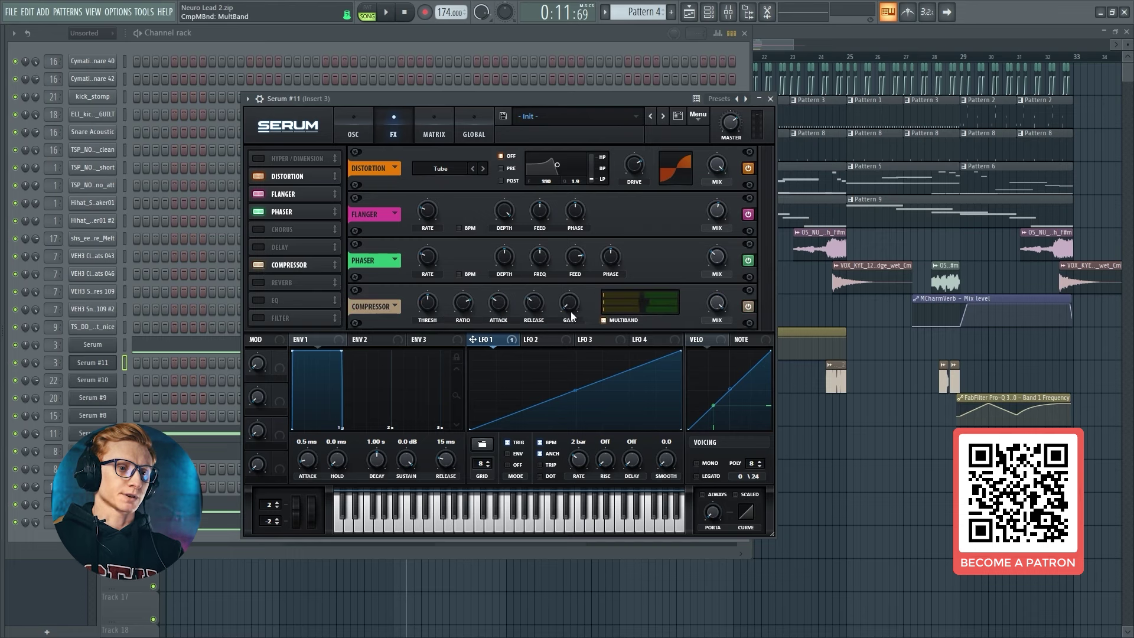
{"action": "left_click_drag", "start_coordinate": [571, 302], "coordinate": [580, 271]}
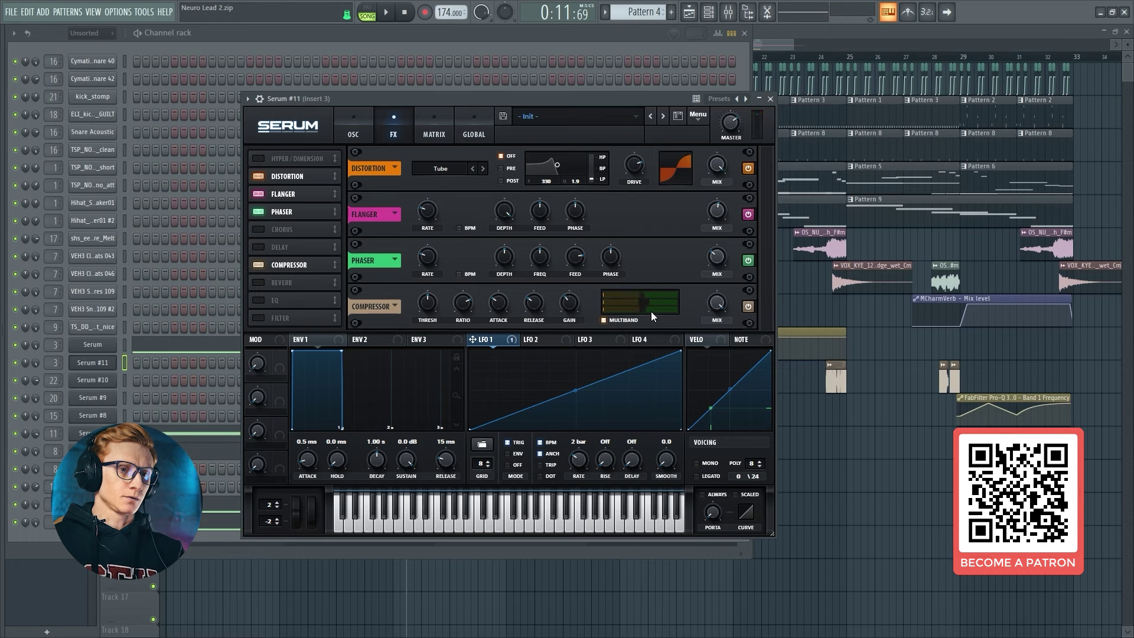
{"action": "mouse_move", "coordinate": [651, 311]}
{"action": "left_click_drag", "start_coordinate": [641, 310], "coordinate": [619, 306]}
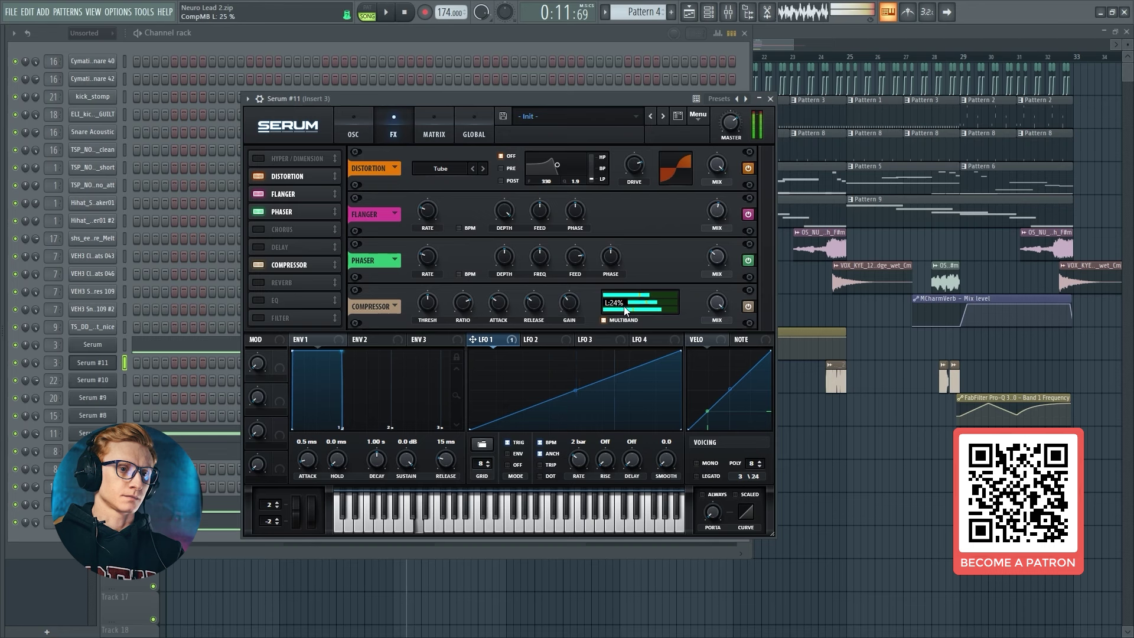
Show the modulation matrix and shape LFO 2 as a triangle with a lowered peak, in Trig mode at a 1/8 rate.
{"action": "left_click", "coordinate": [353, 130]}
{"action": "left_click", "coordinate": [434, 131]}
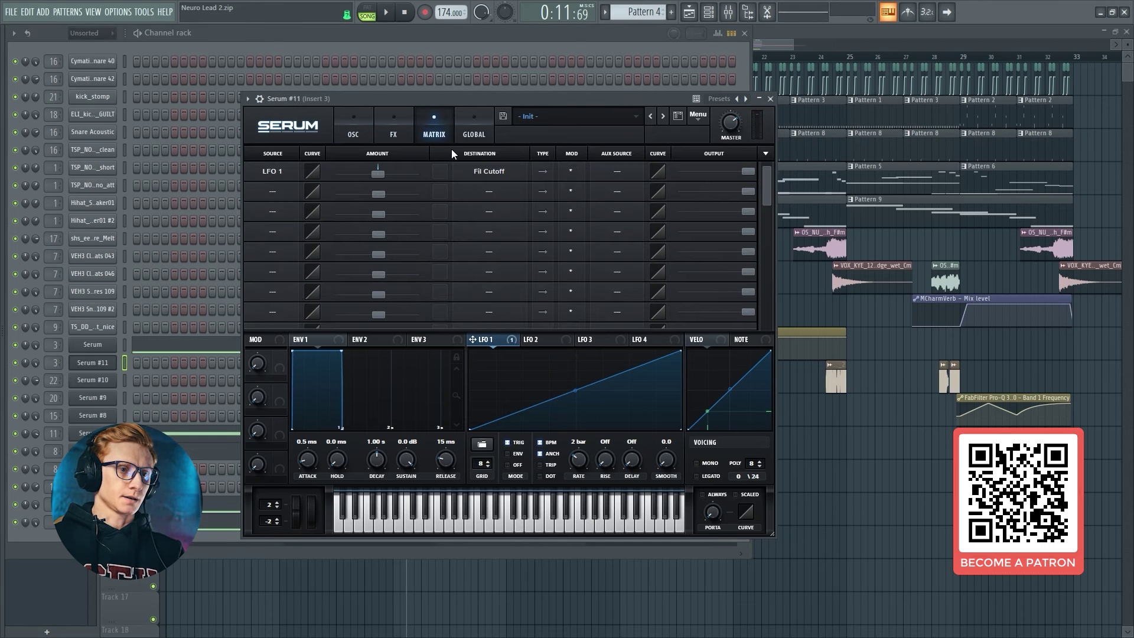
{"action": "left_click", "coordinate": [534, 342]}
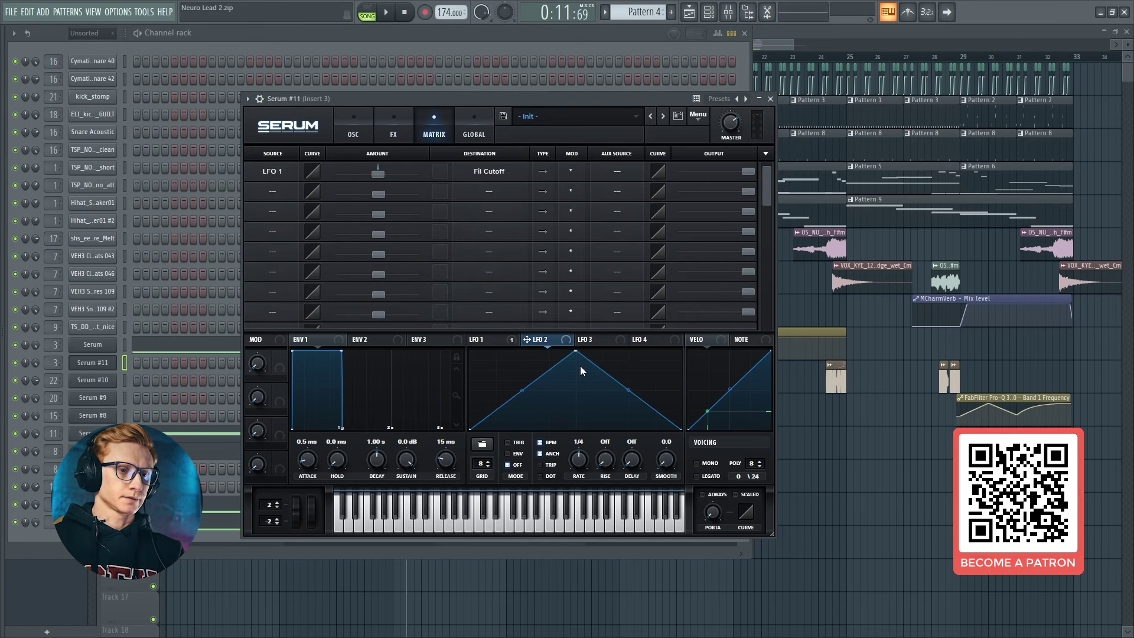
{"action": "left_click_drag", "start_coordinate": [574, 352], "coordinate": [574, 397]}
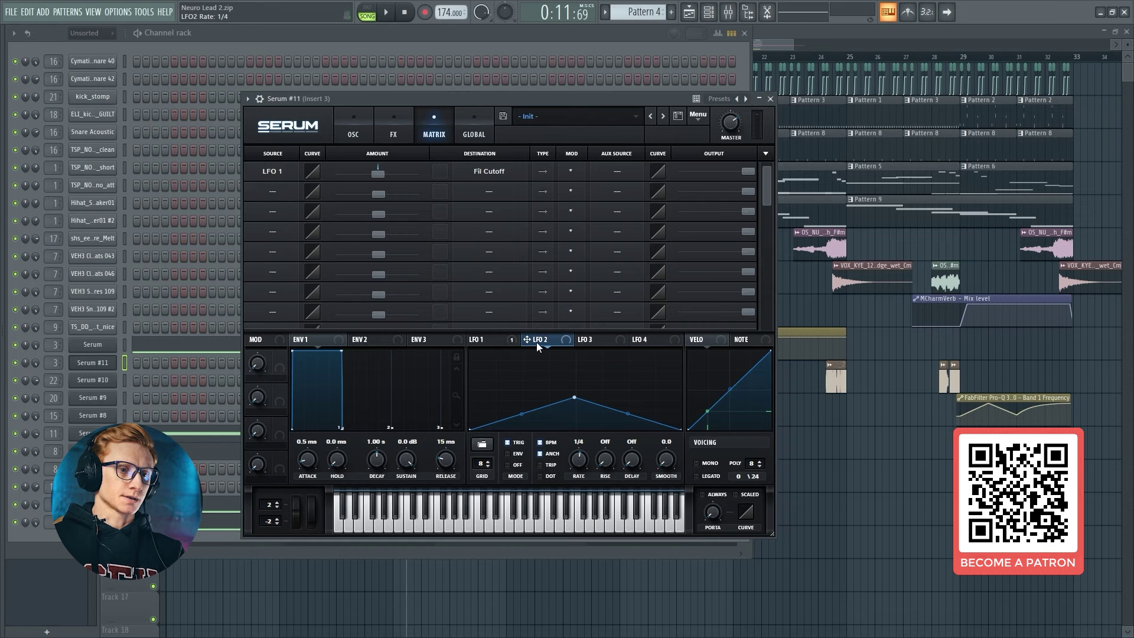
{"action": "left_click_drag", "start_coordinate": [574, 397], "coordinate": [575, 397]}
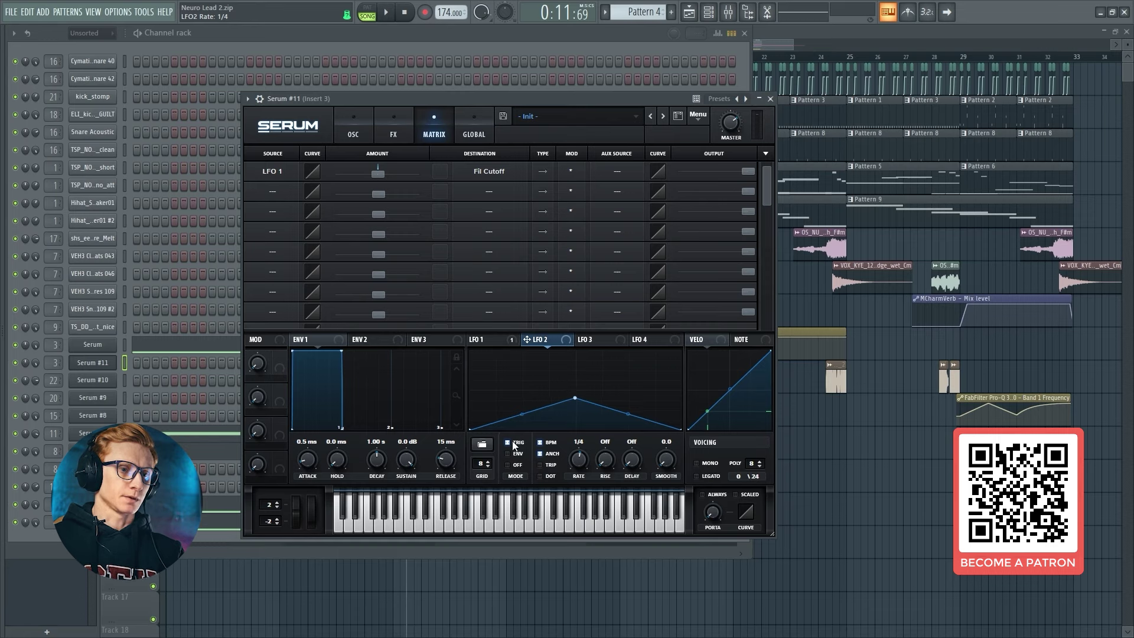
Route LFO 2 to Mast.Tun in the second matrix row with a slight amount, and compare the sound with its peak flattened and restored.
{"action": "left_click", "coordinate": [488, 210]}
{"action": "mouse_move", "coordinate": [531, 306]}
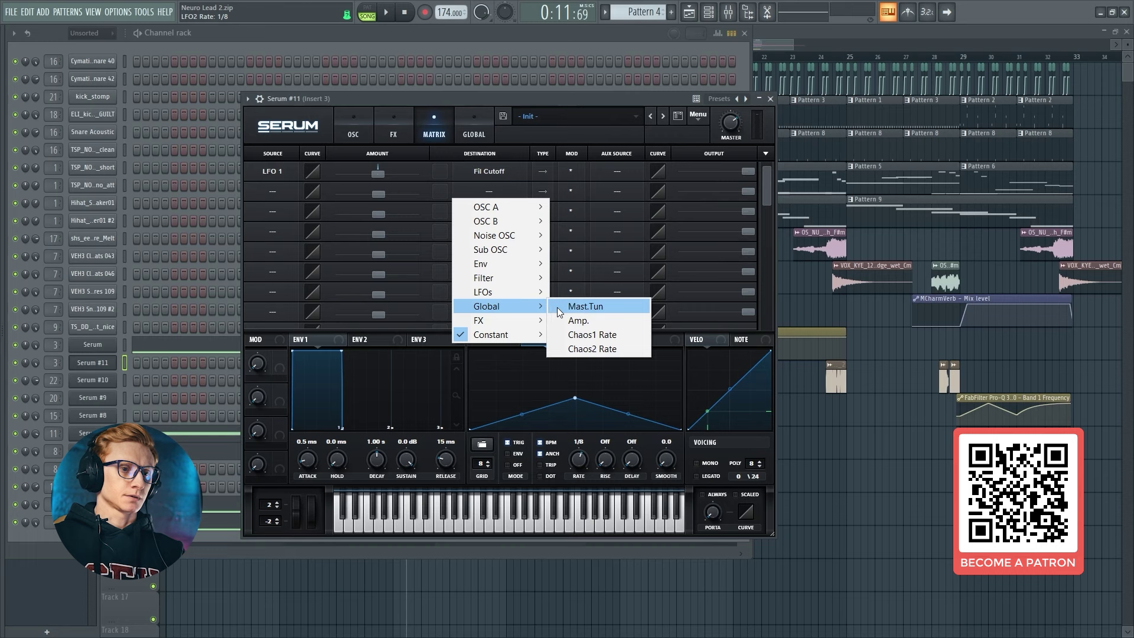
{"action": "left_click", "coordinate": [558, 307]}
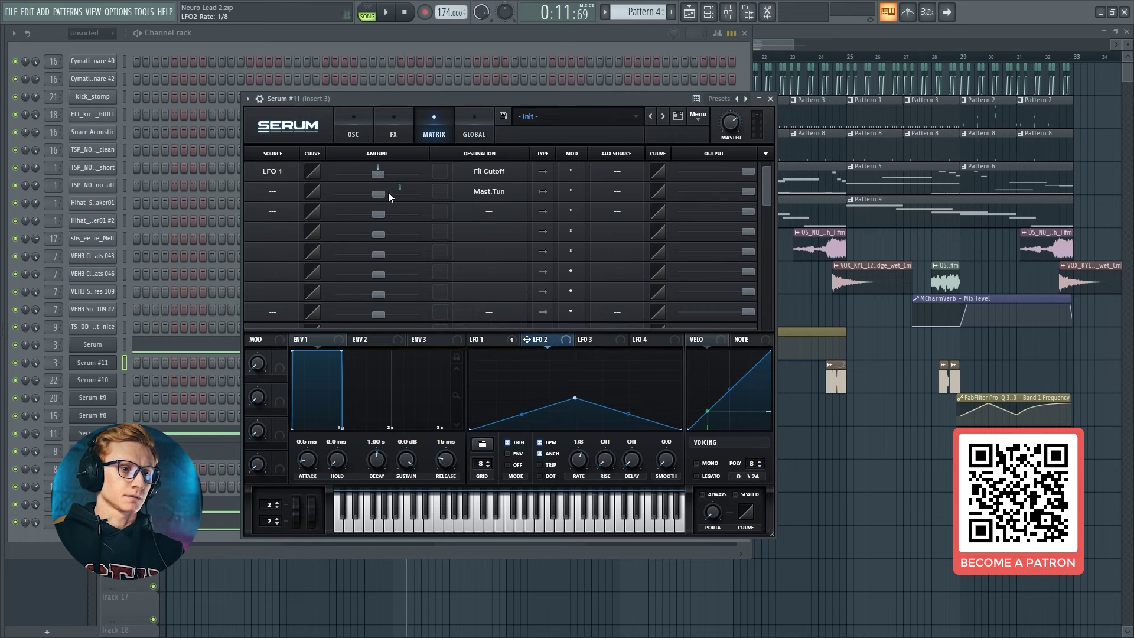
{"action": "left_click", "coordinate": [278, 189]}
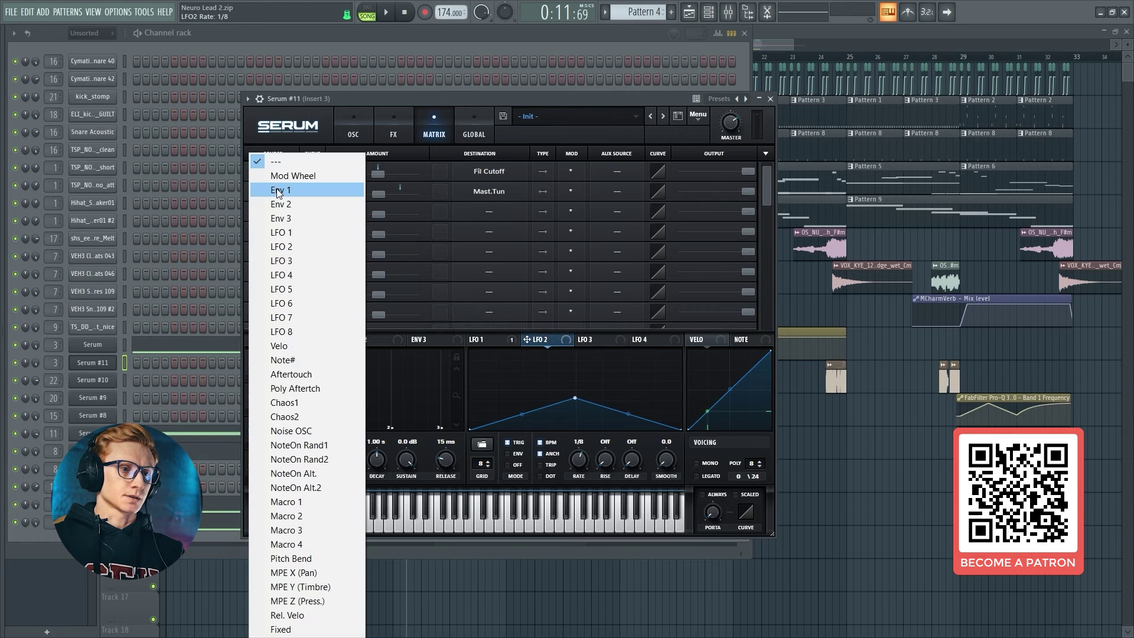
{"action": "left_click", "coordinate": [288, 246]}
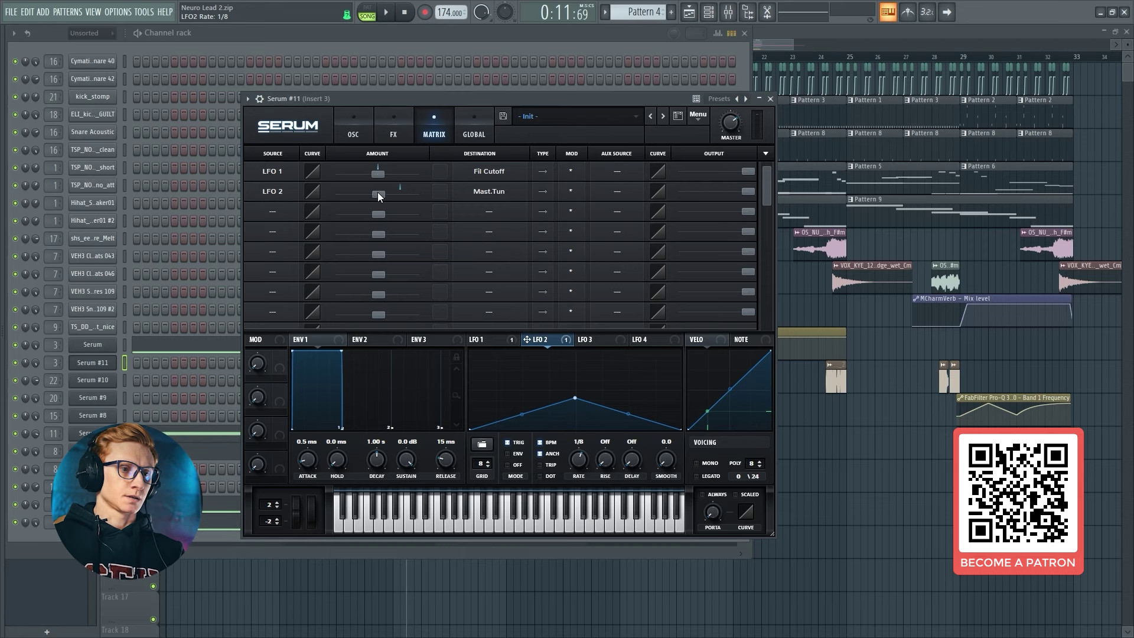
{"action": "mouse_move", "coordinate": [378, 193]}
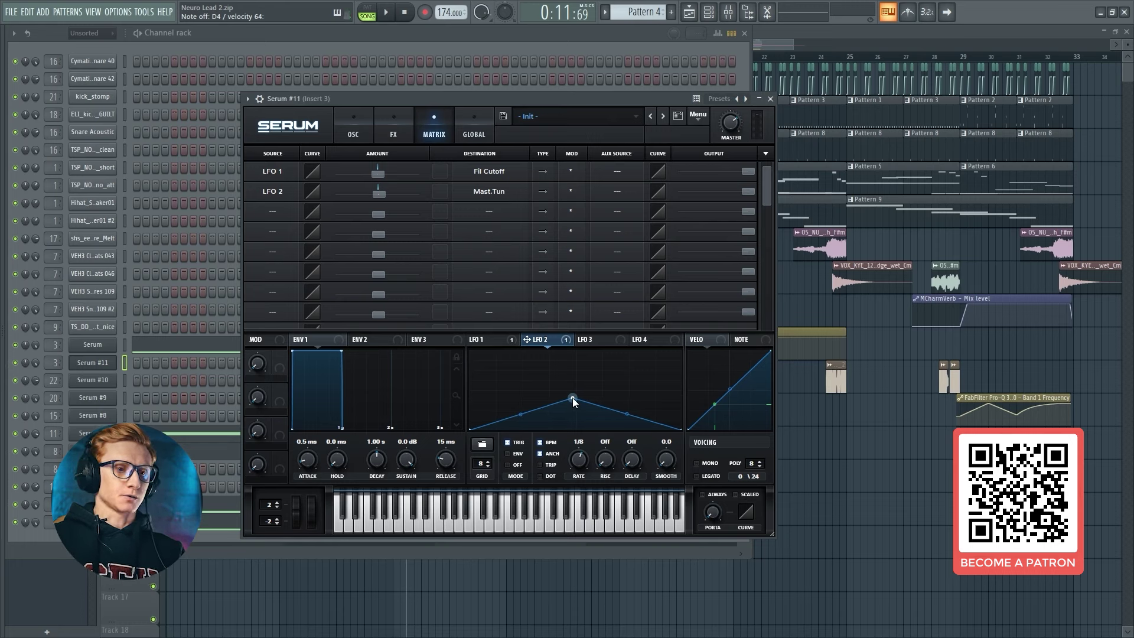
{"action": "left_click_drag", "start_coordinate": [573, 398], "coordinate": [572, 455]}
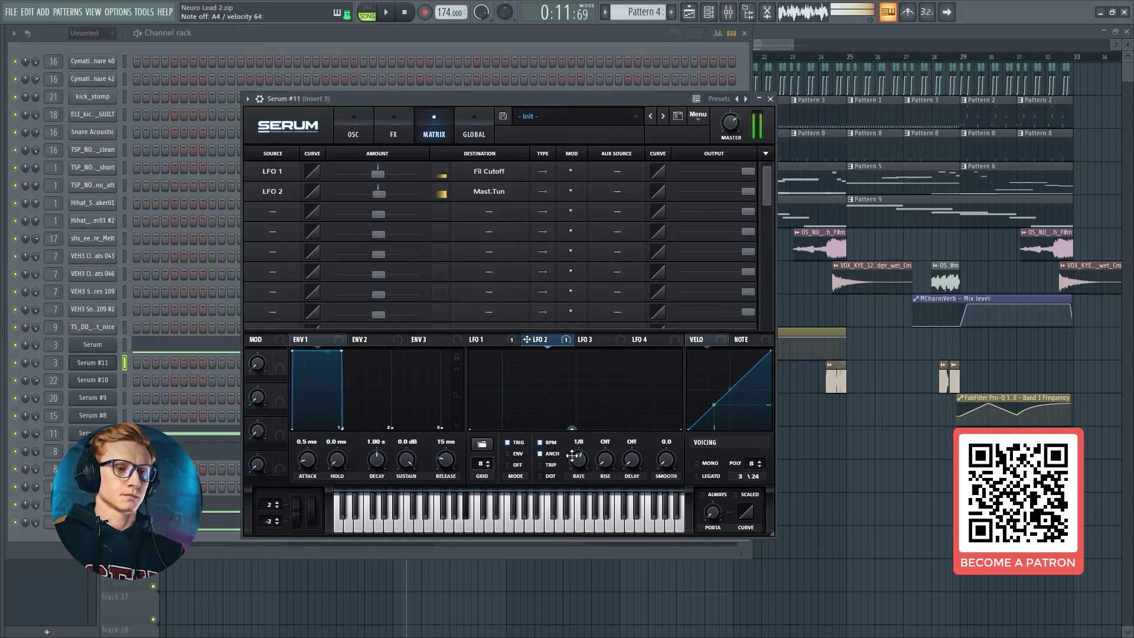
{"action": "left_click_drag", "start_coordinate": [572, 456], "coordinate": [574, 400]}
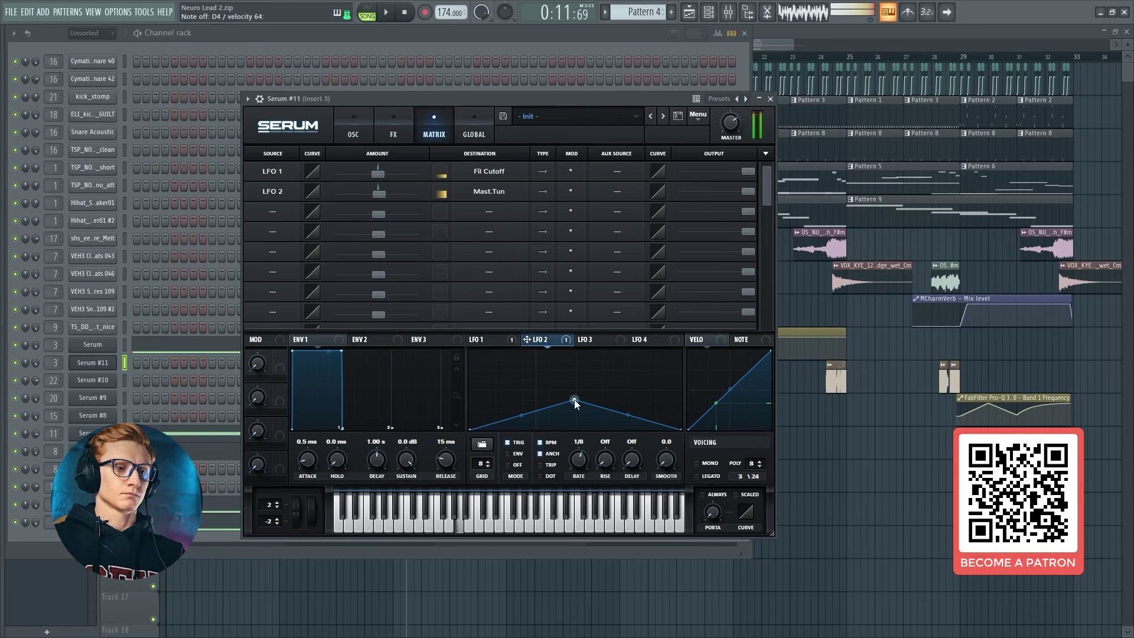
Switch the voicing to Mono with Legato, turn on Always for portamento and raise the portamento slightly.
{"action": "left_click", "coordinate": [696, 463]}
{"action": "left_click", "coordinate": [696, 476]}
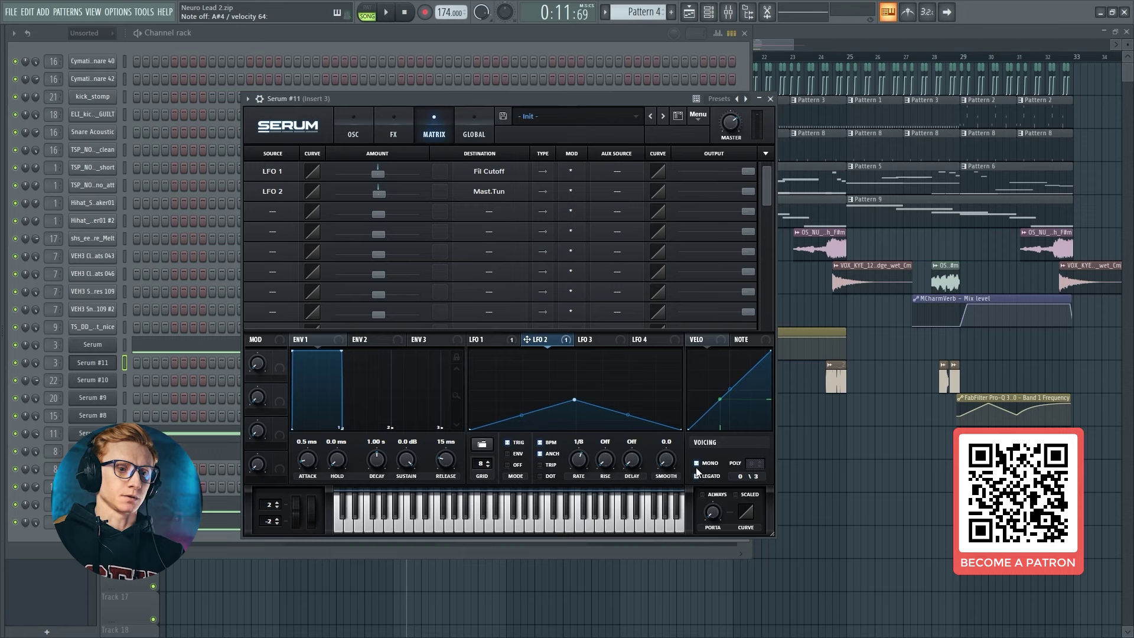
{"action": "left_click_drag", "start_coordinate": [706, 512], "coordinate": [721, 482]}
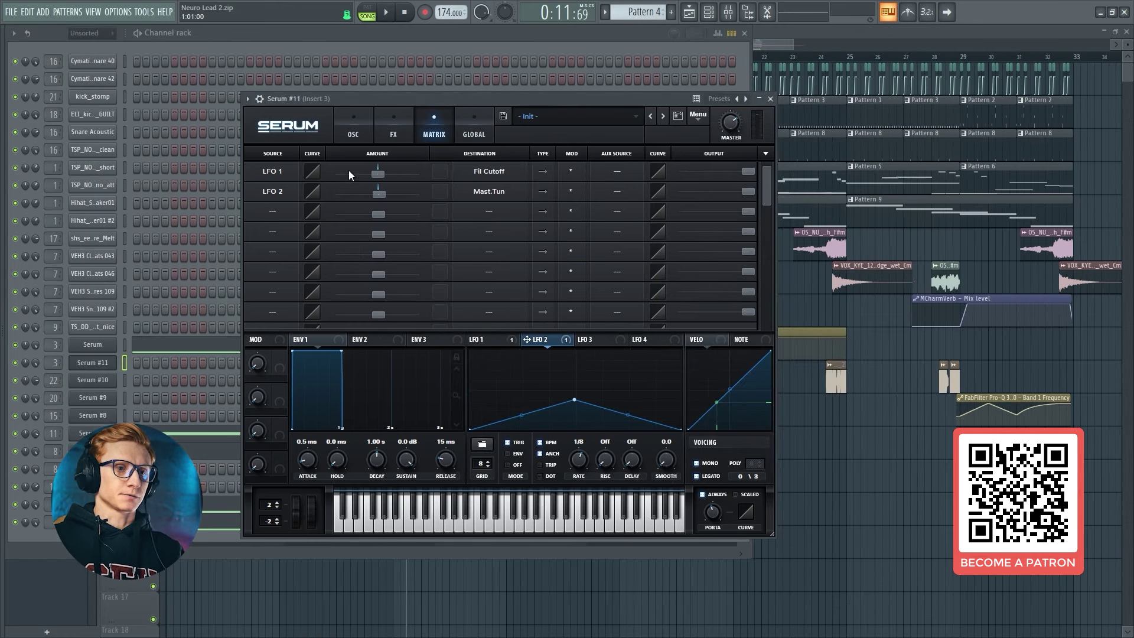
Show the oscillators and bypass the remaining active effect on mixer insert 3, the Ozone 10 Maximizer.
{"action": "left_click", "coordinate": [352, 131]}
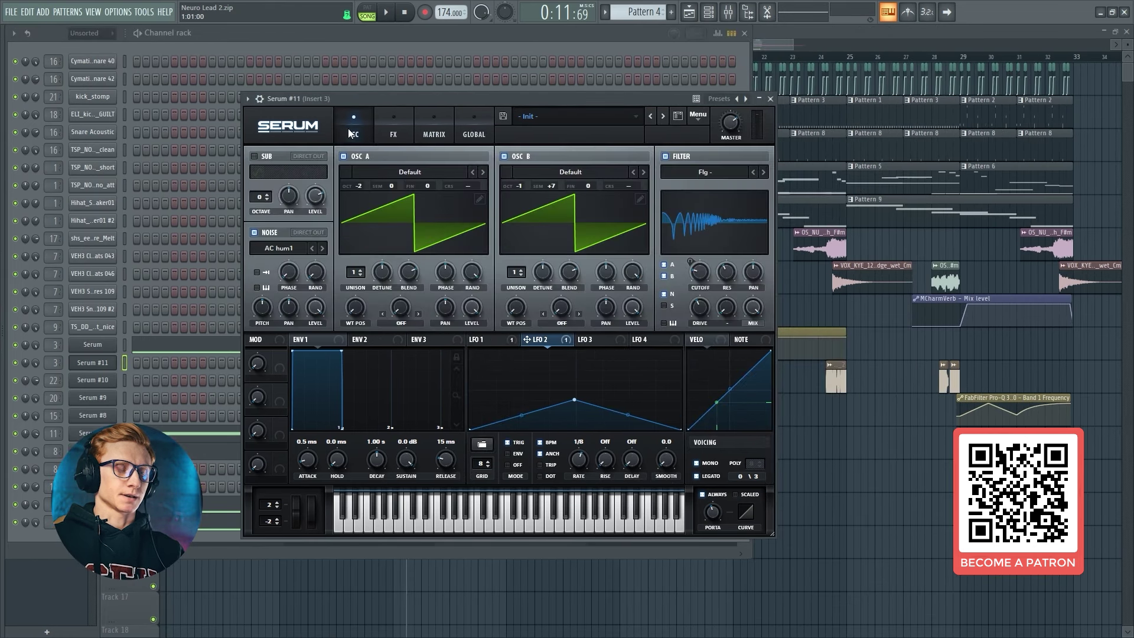
{"action": "key", "text": "F9"}
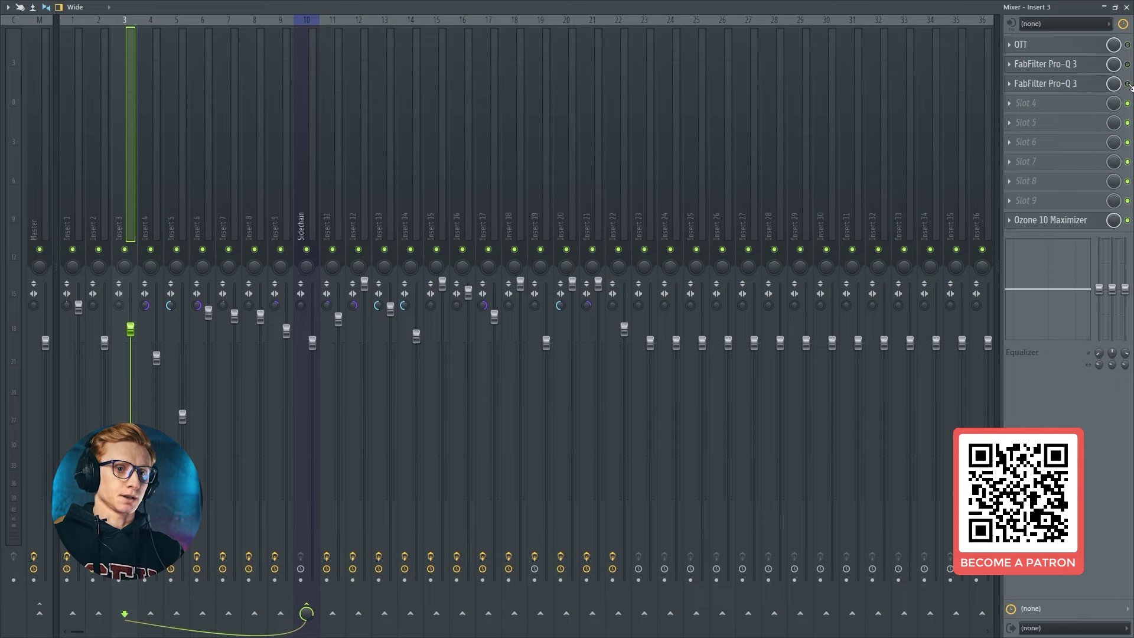
{"action": "left_click", "coordinate": [1127, 220]}
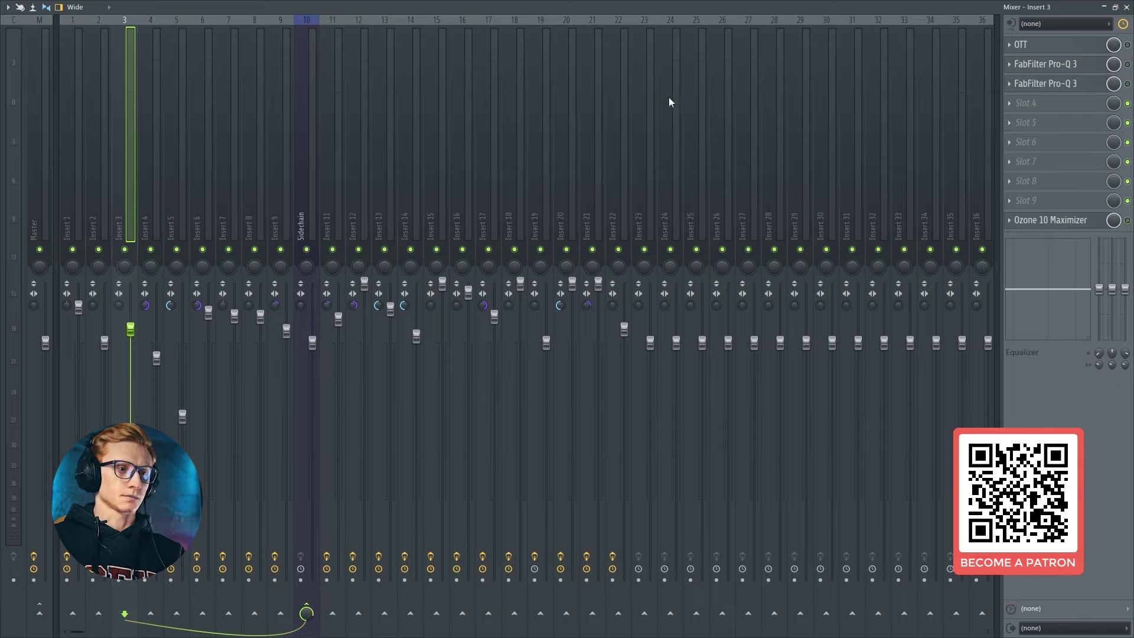
Enable OTT on insert 3 at 46% depth, save the project and close the OTT window.
{"action": "key", "text": "space"}
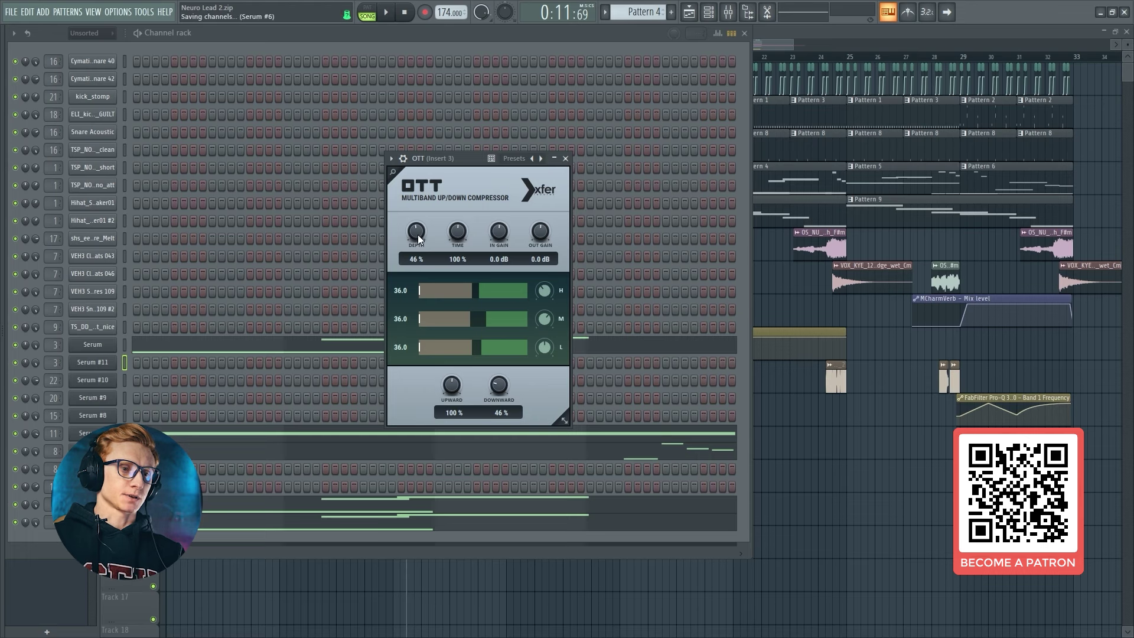
{"action": "key", "text": "ctrl+s"}
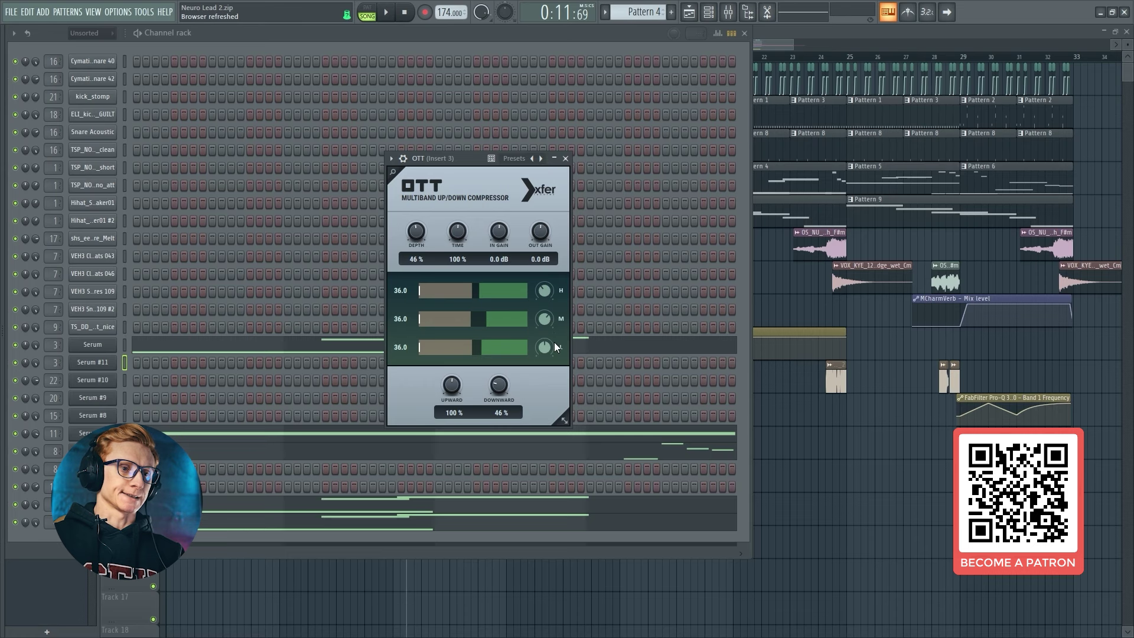
{"action": "left_click", "coordinate": [565, 159]}
In insert 3's first Pro-Q 3, make the low-mid and upper-mid cuts shallower and reduce the 22 kHz cut to about -3.68 dB.
{"action": "left_click", "coordinate": [728, 12]}
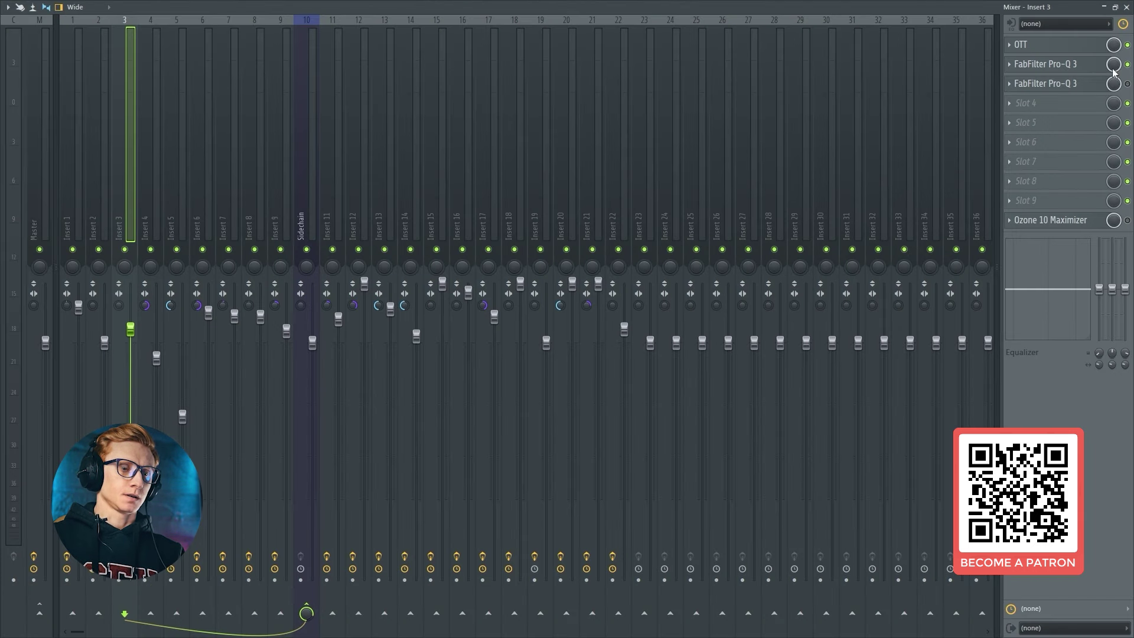
{"action": "left_click", "coordinate": [1045, 64]}
{"action": "left_click", "coordinate": [1127, 7]}
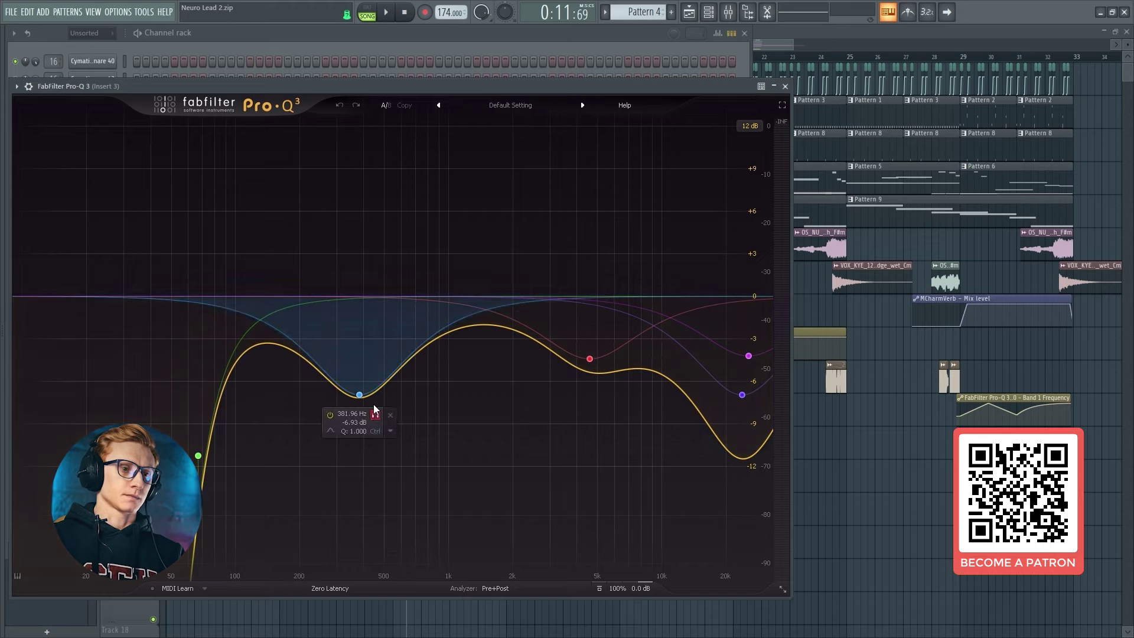
{"action": "mouse_move", "coordinate": [357, 397]}
{"action": "left_mouse_down"}
{"action": "mouse_move", "coordinate": [352, 301]}
{"action": "mouse_move", "coordinate": [370, 151]}
{"action": "mouse_move", "coordinate": [372, 387]}
{"action": "left_mouse_up"}
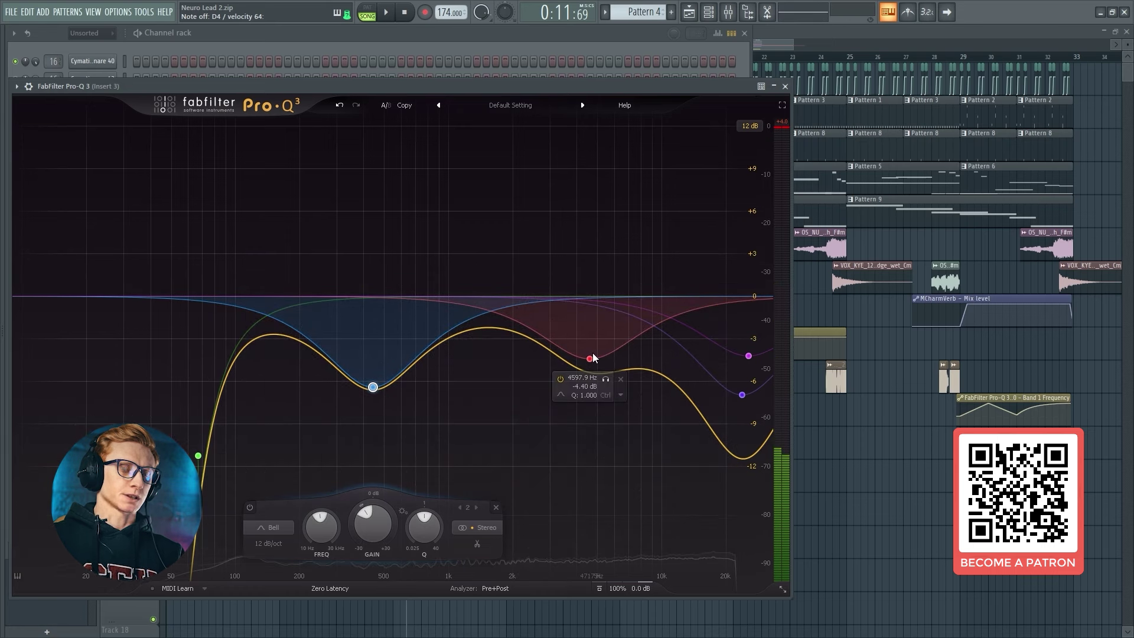
{"action": "left_click_drag", "start_coordinate": [593, 355], "coordinate": [567, 352]}
{"action": "left_click_drag", "start_coordinate": [742, 395], "coordinate": [737, 355]}
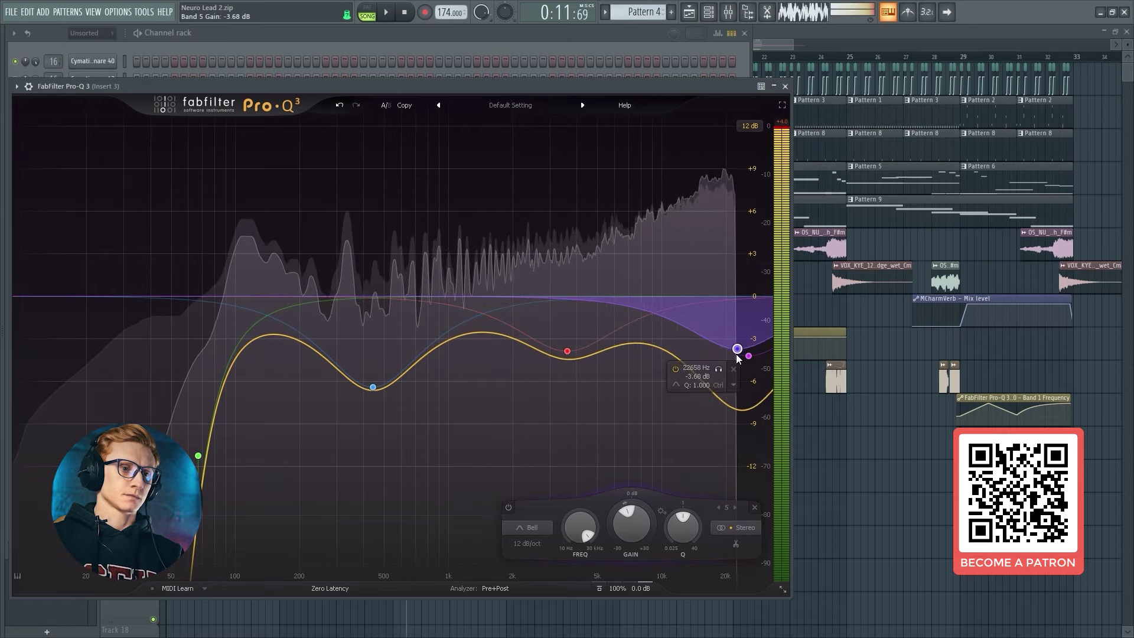
Enable the second FabFilter Pro-Q 3 on insert 3, audition the sound through its EQ curve and close it.
{"action": "key", "text": "F9"}
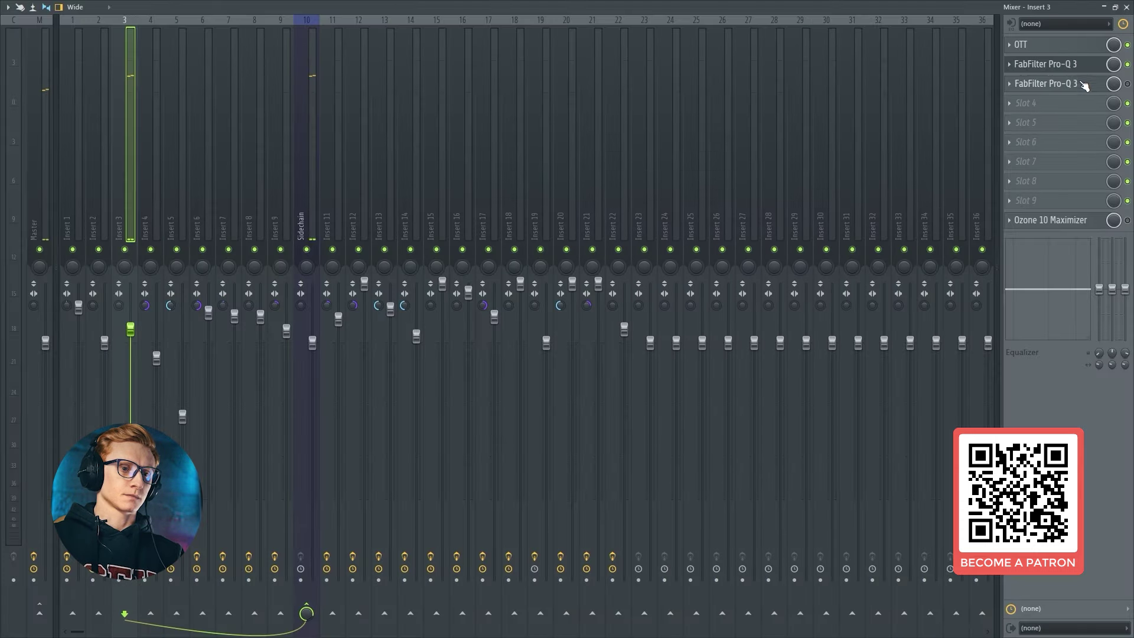
{"action": "left_click", "coordinate": [1127, 83]}
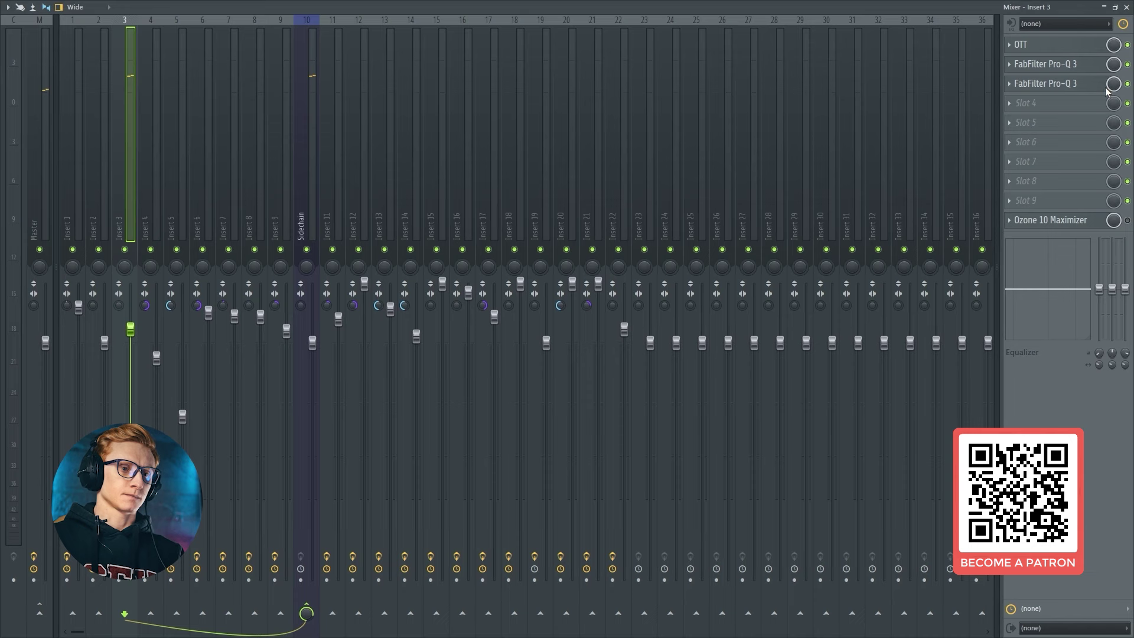
{"action": "left_click", "coordinate": [1126, 8]}
{"action": "key", "text": "space"}
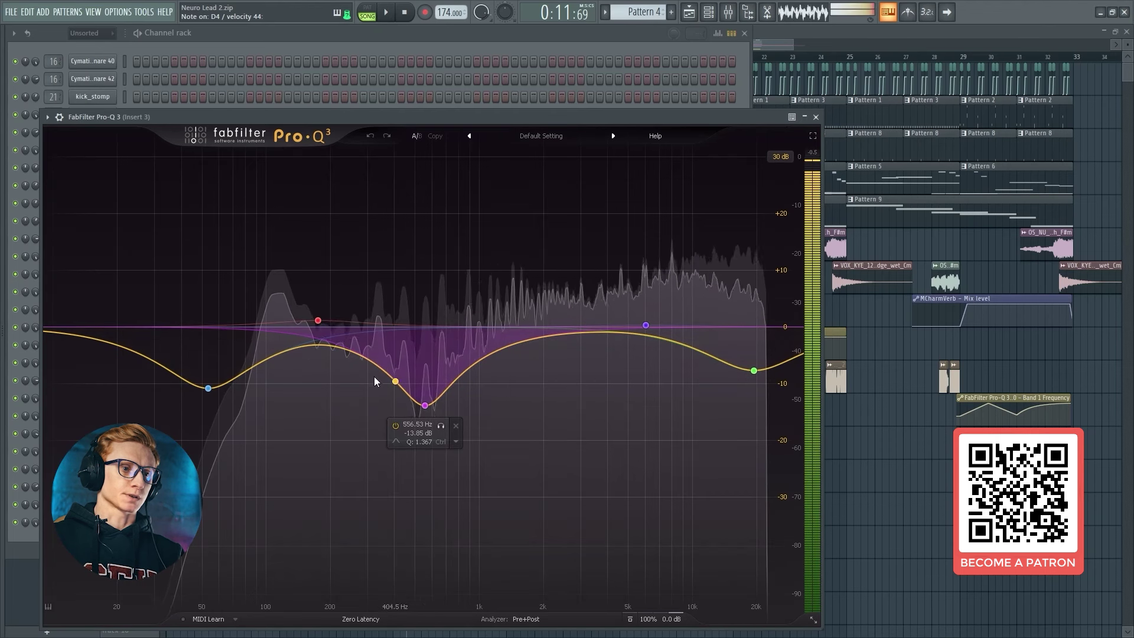
{"action": "key", "text": "space"}
{"action": "left_click", "coordinate": [816, 116]}
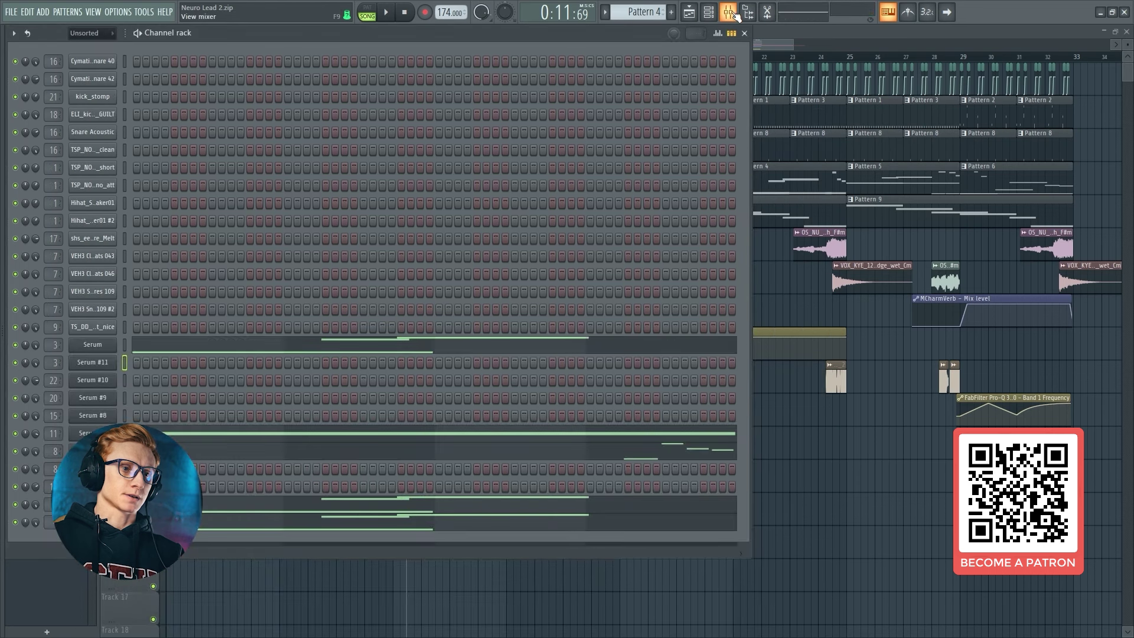
Enable the Ozone 10 Maximizer on insert 3 with its -2.0 dB threshold and audition the full effect chain.
{"action": "left_click", "coordinate": [735, 14]}
{"action": "left_click", "coordinate": [1050, 220]}
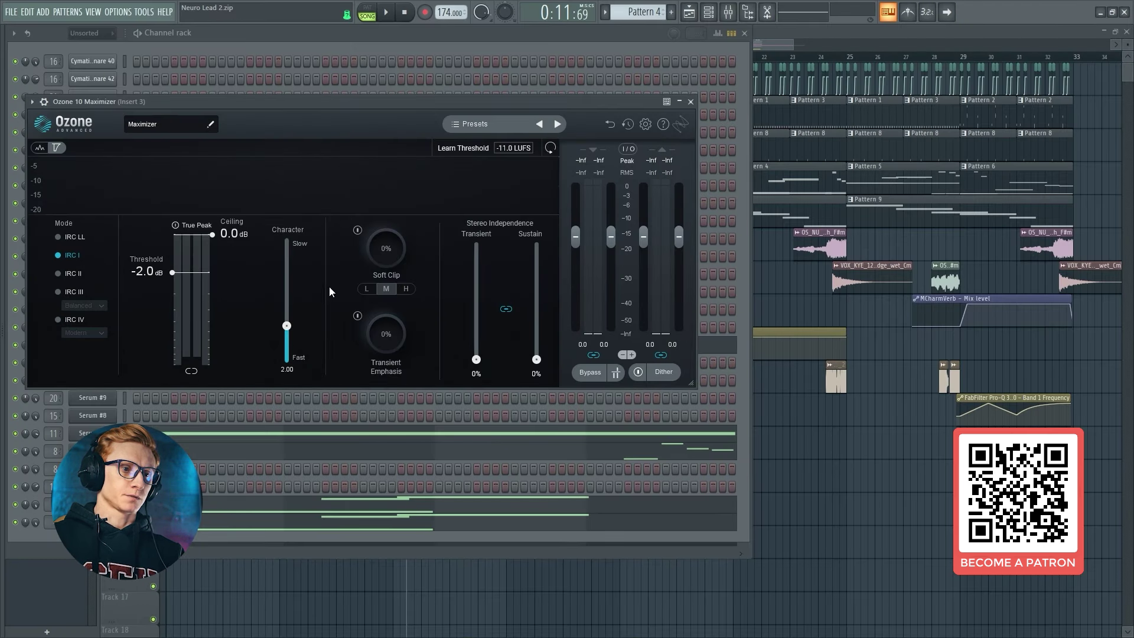
{"action": "key", "text": "space"}
{"action": "key", "text": "F9"}
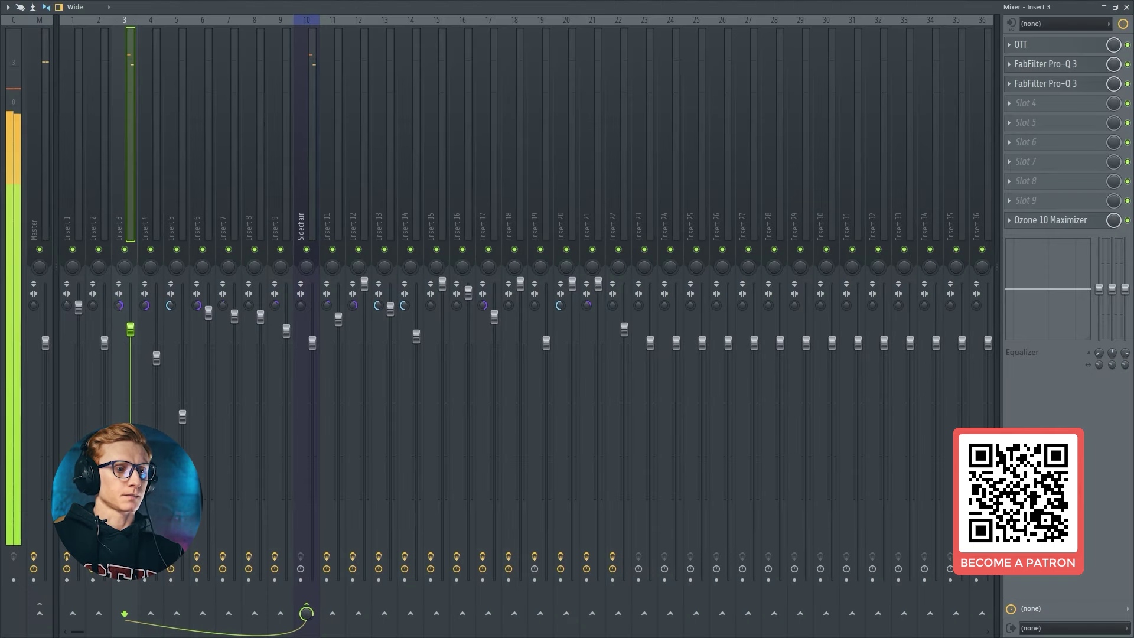
{"action": "key", "text": "space"}
Solo mixer insert 5 and return to the playlist.
{"action": "left_click", "coordinate": [173, 200]}
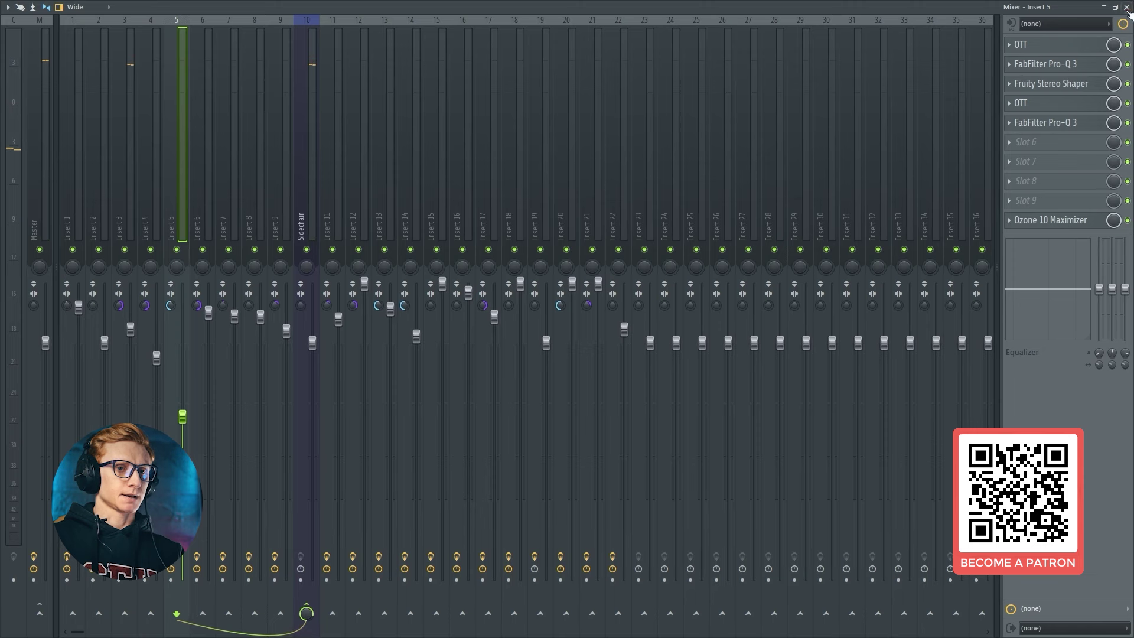
{"action": "right_click", "coordinate": [176, 249]}
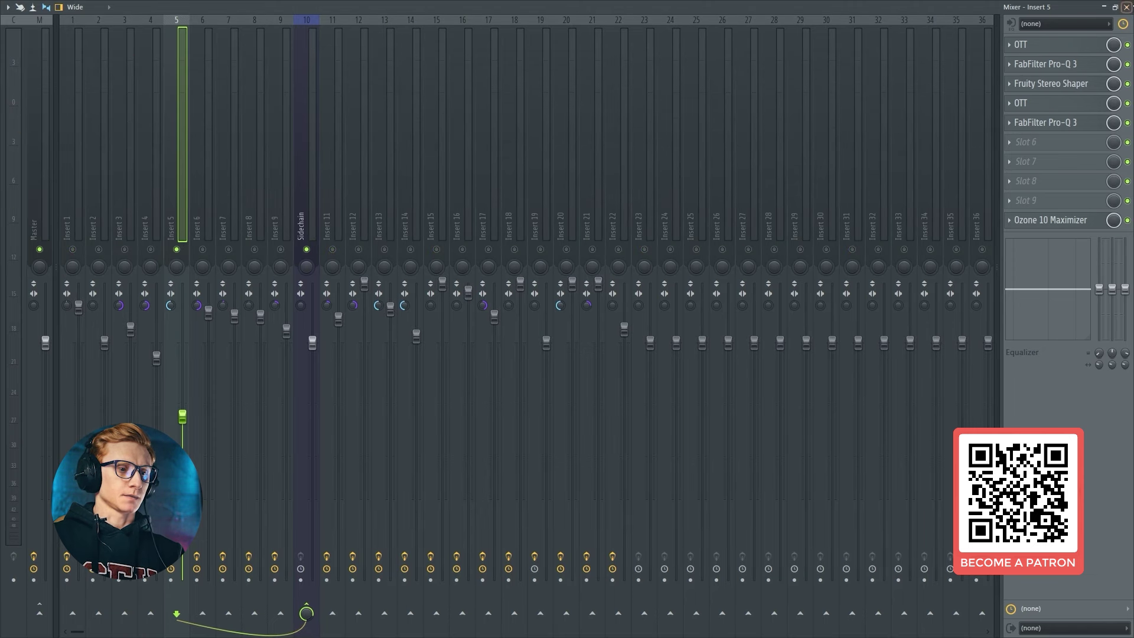
{"action": "left_click", "coordinate": [1126, 7]}
{"action": "key", "text": "F9"}
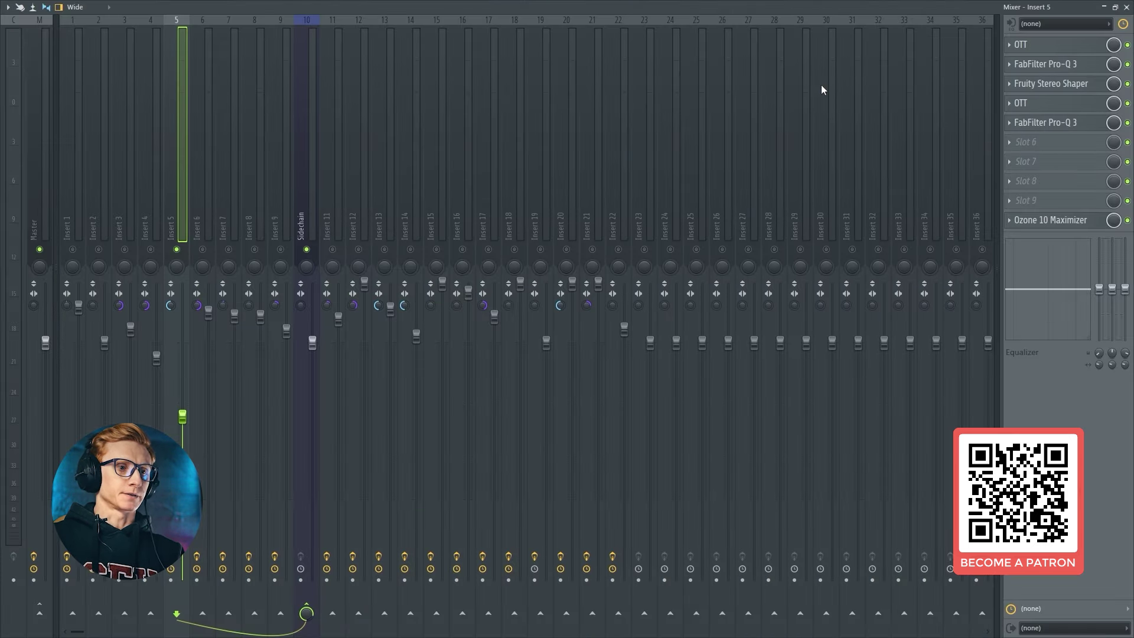
{"action": "left_click", "coordinate": [1126, 7]}
Play the arrangement and unmute insert 3 so it sounds together with insert 5.
{"action": "key", "text": "space"}
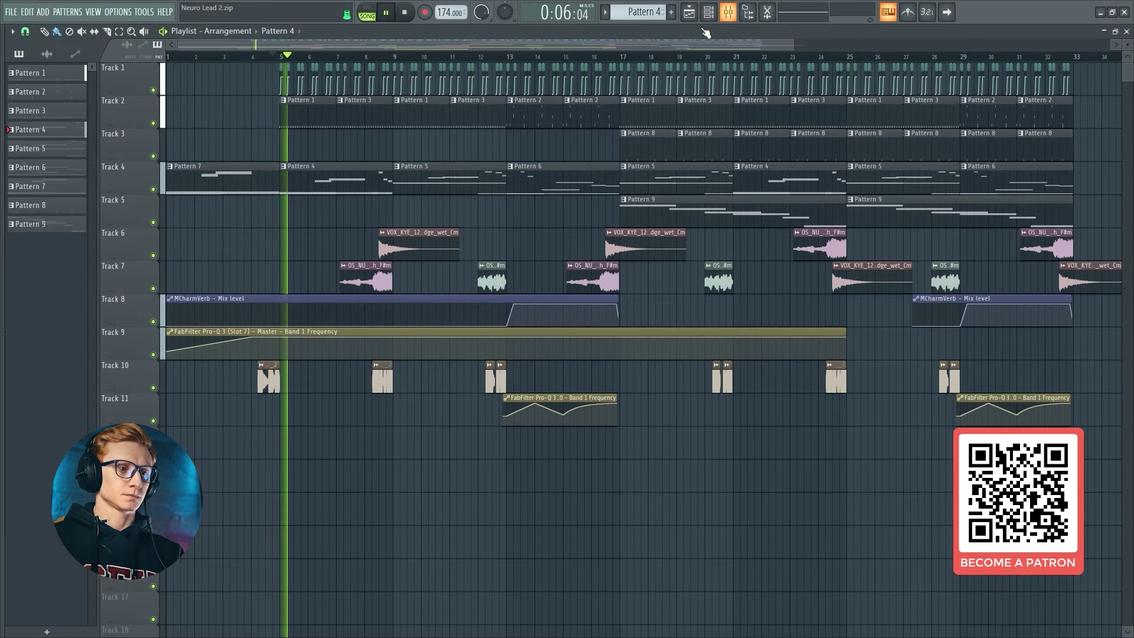
{"action": "key", "text": "F9"}
{"action": "left_click", "coordinate": [124, 250]}
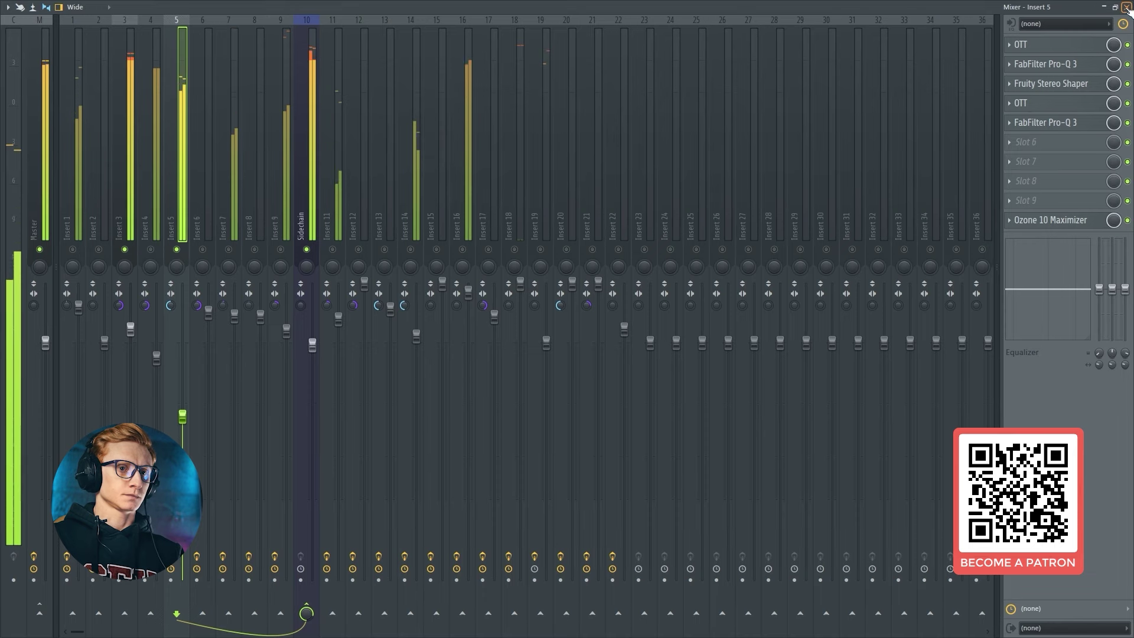
{"action": "key", "text": "F9"}
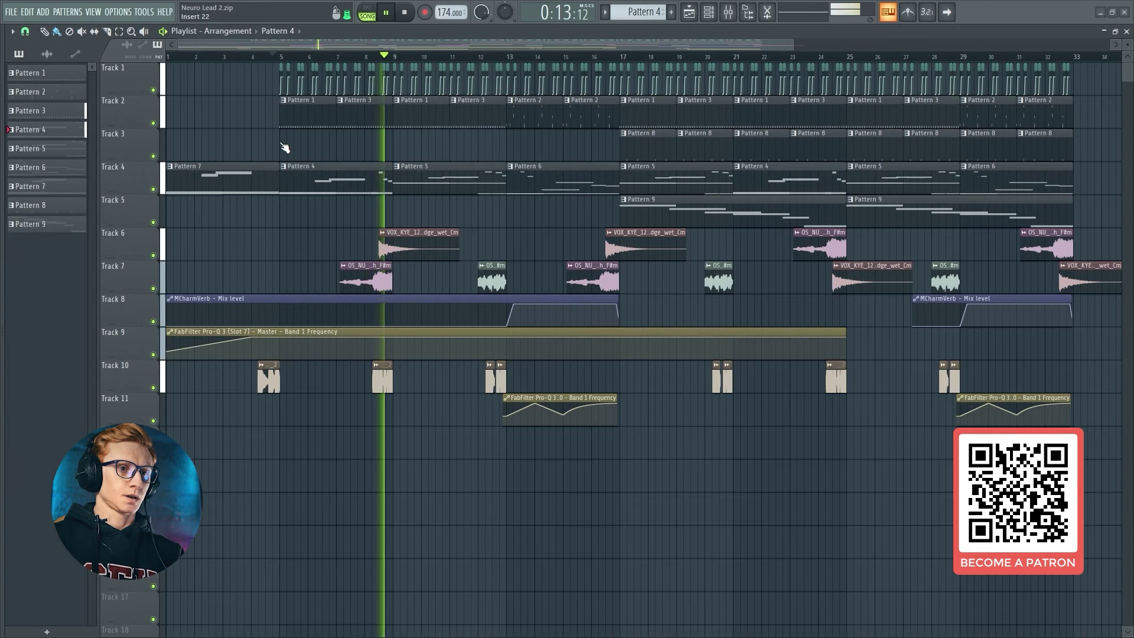
Unmute insert 4 alongside inserts 3 and 5 and listen to the layered basses in the arrangement.
{"action": "key", "text": "F9"}
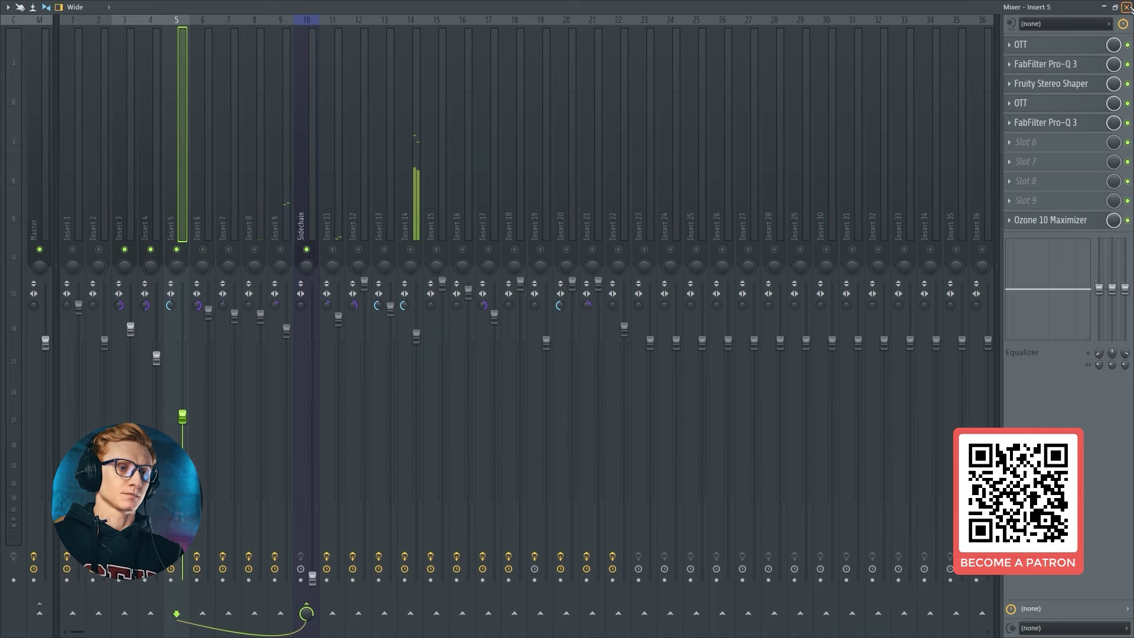
{"action": "key", "text": "F9"}
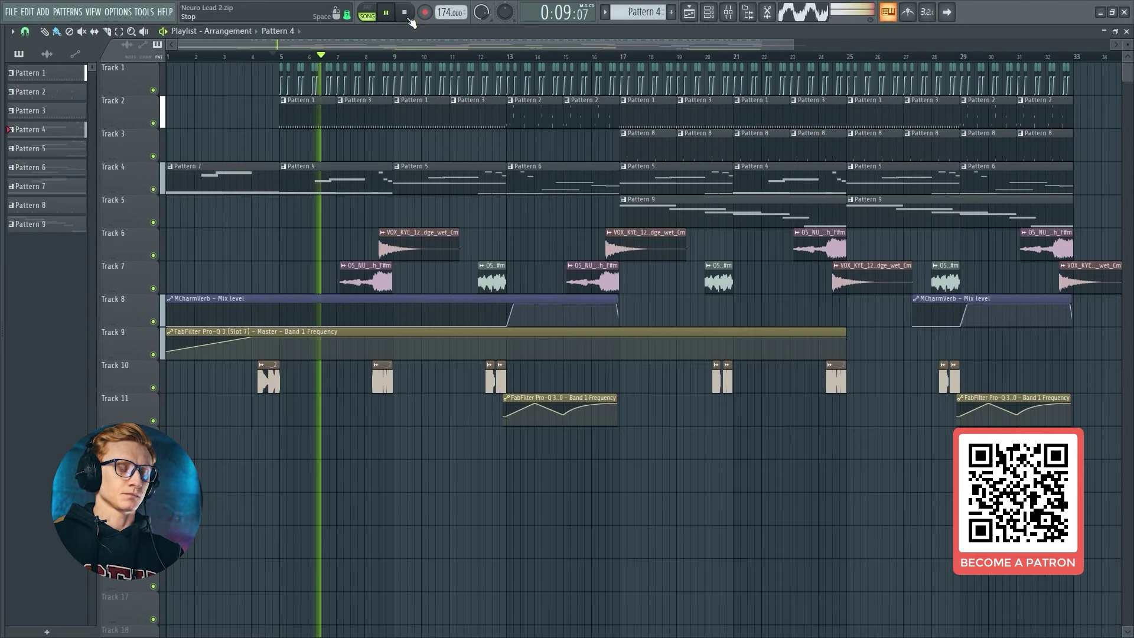
{"action": "key", "text": "F9"}
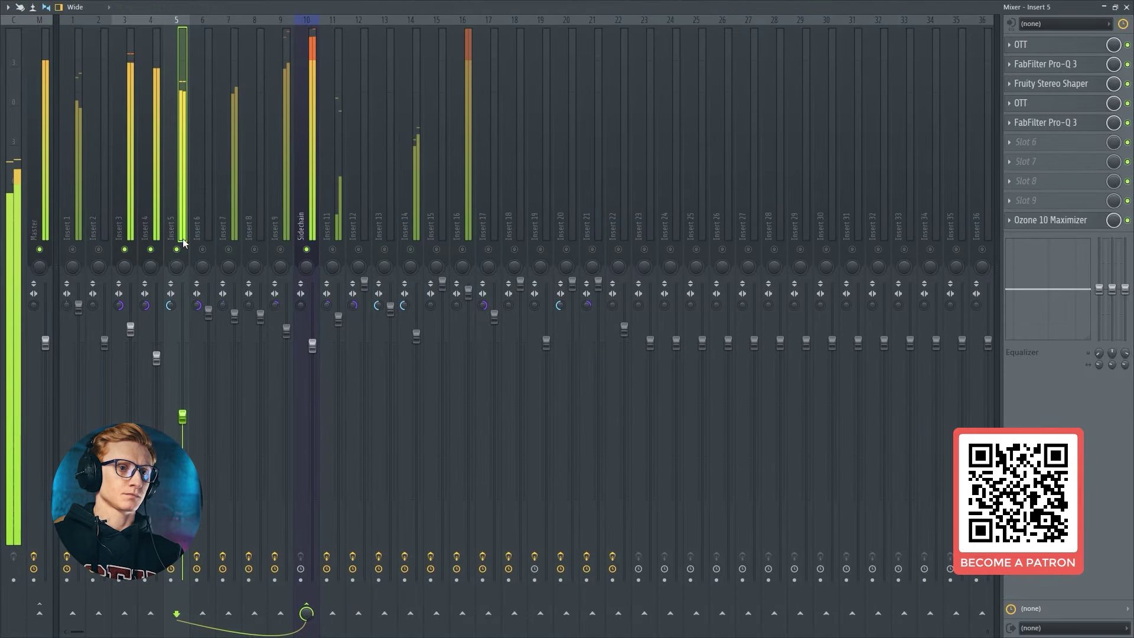
{"action": "key", "text": "F9"}
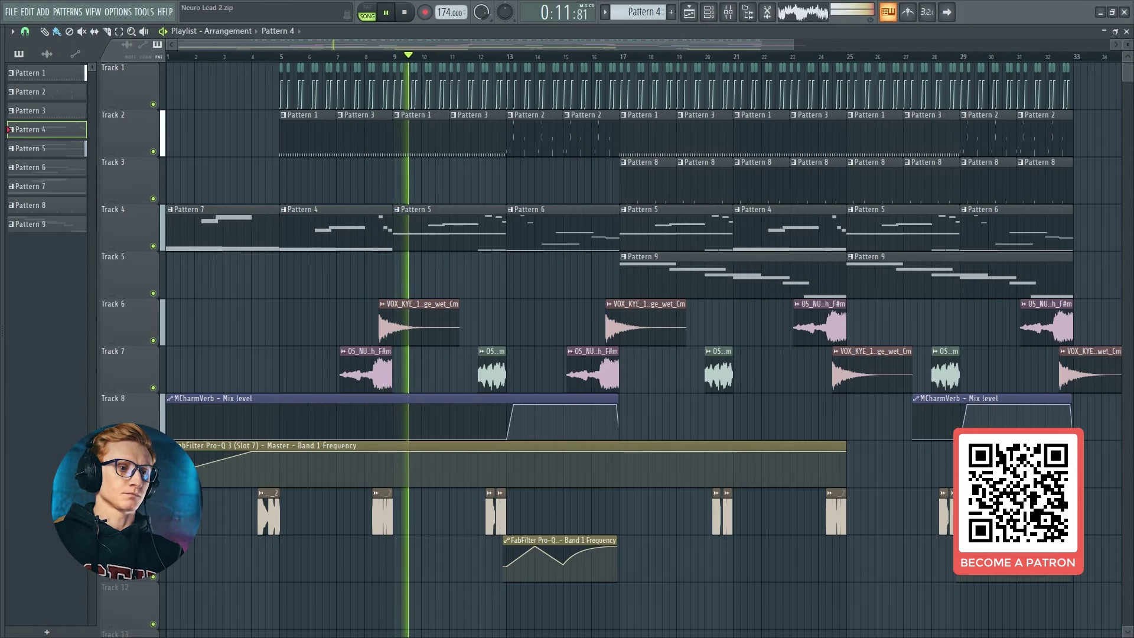